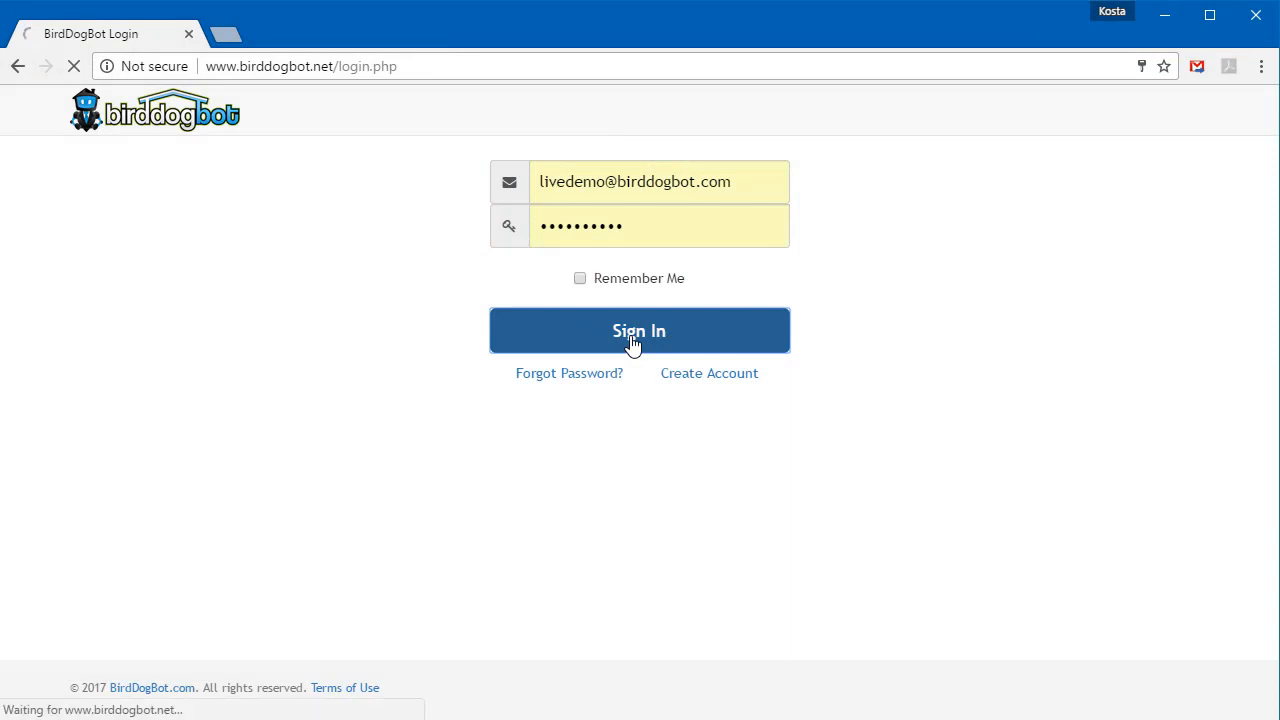
Open the Jacksonville, FL (3/2, $25-150k) search project for editing and highlight its search name.
left_click(315, 118)
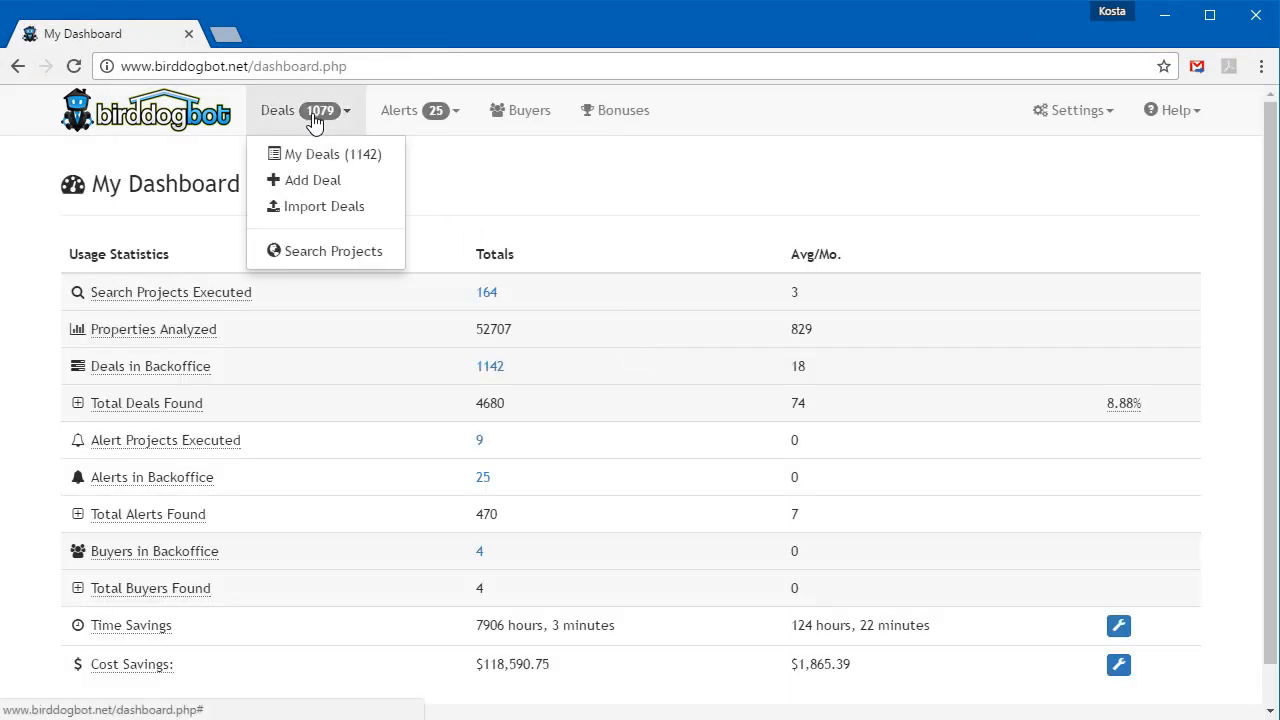
left_click(331, 252)
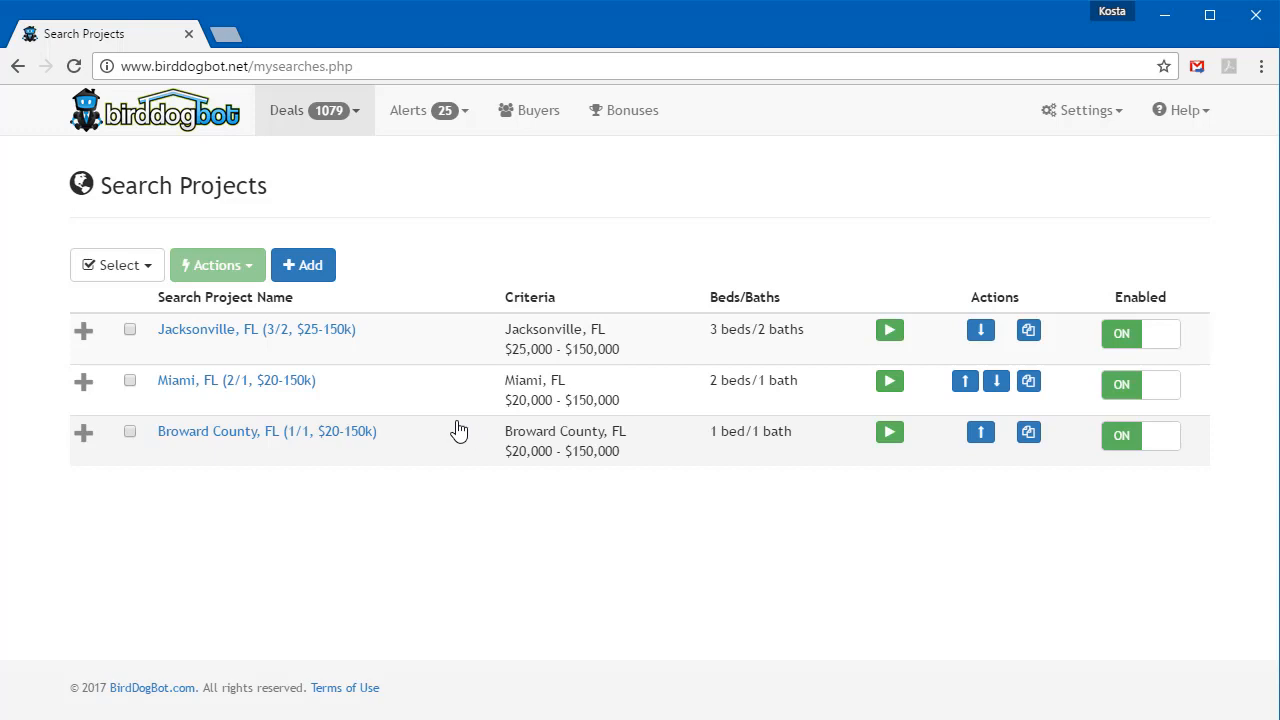
left_click(300, 330)
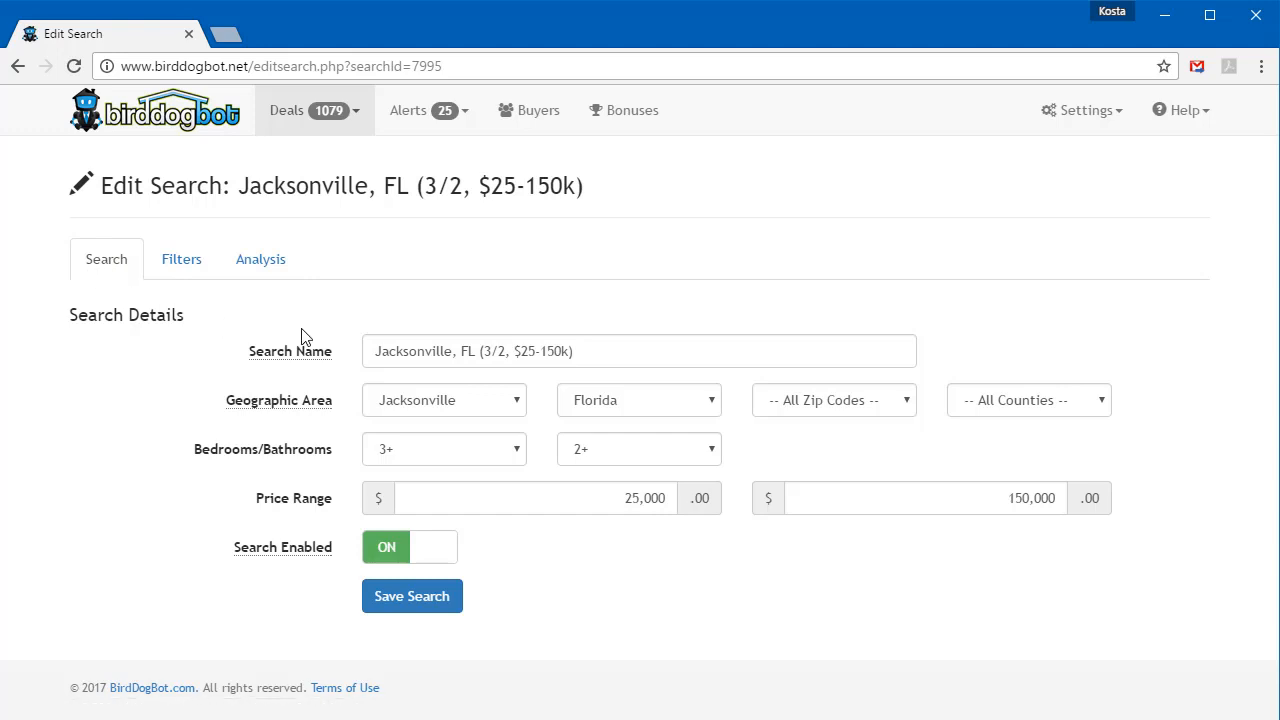
left_click_drag(583, 351, 346, 364)
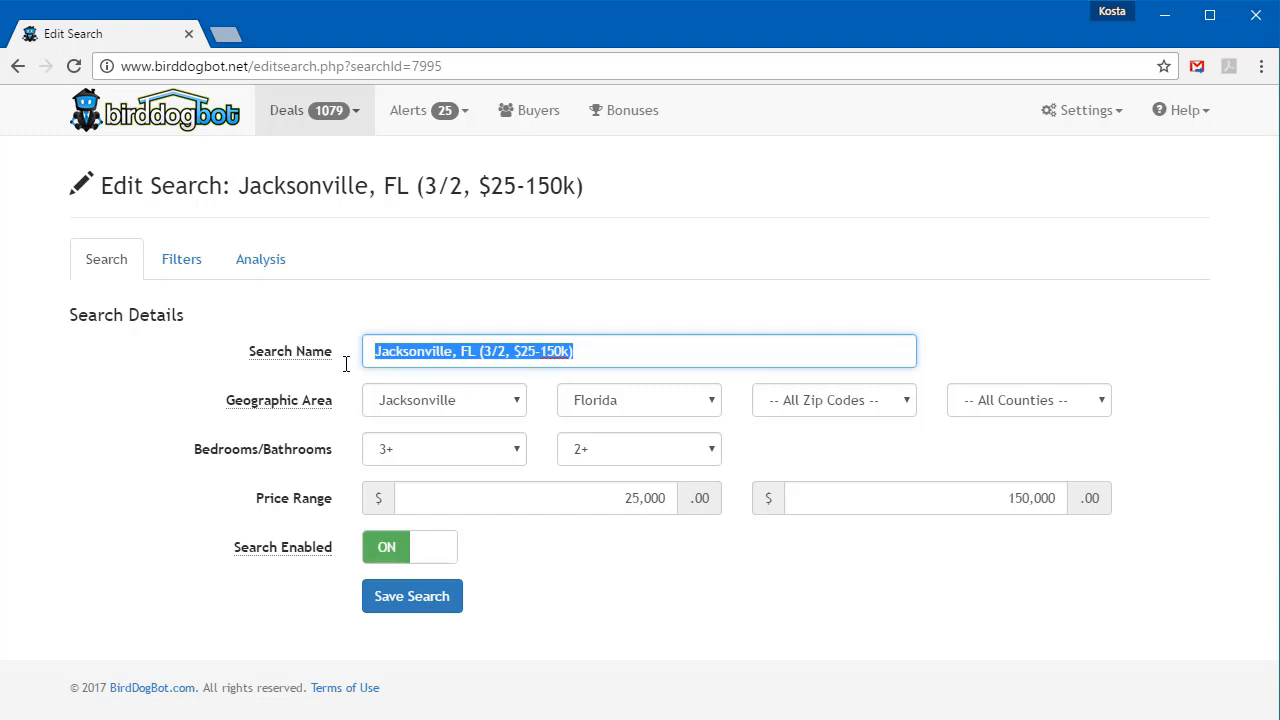
left_click(346, 364)
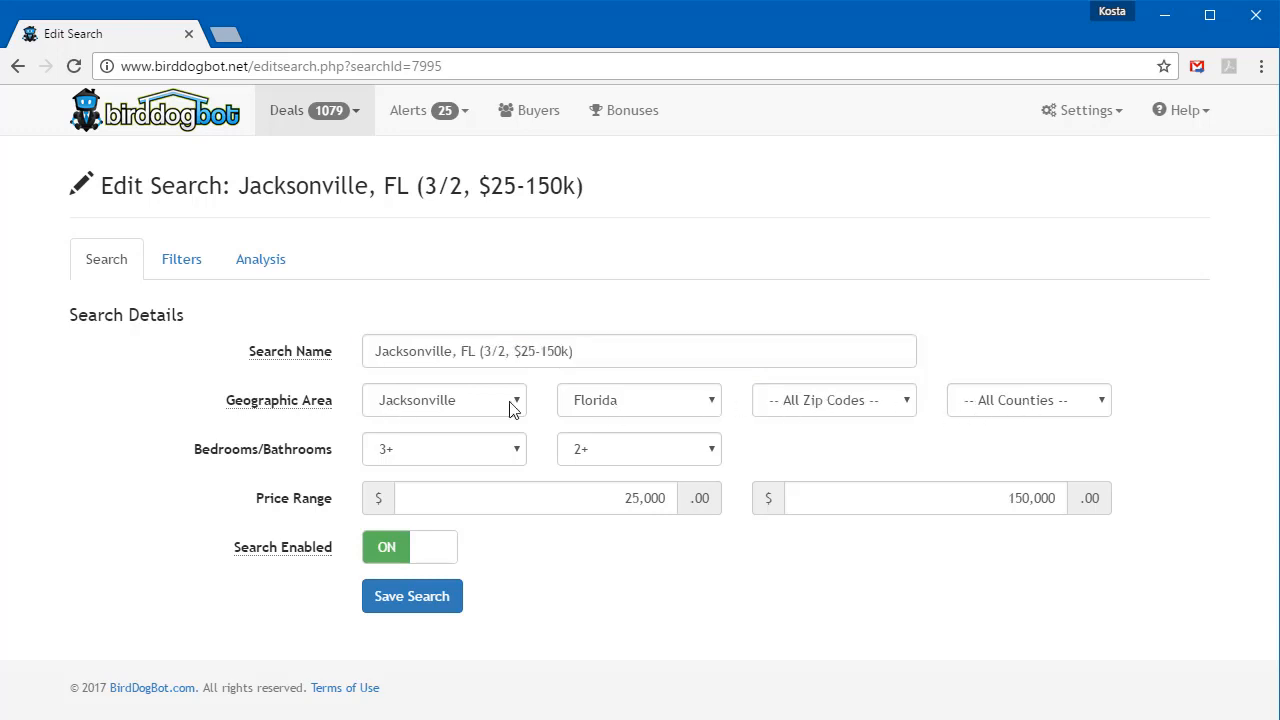
Try limiting the geographic area to Saint Johns county, restore All Counties, and toggle Search Enabled off and back on.
left_click(1088, 410)
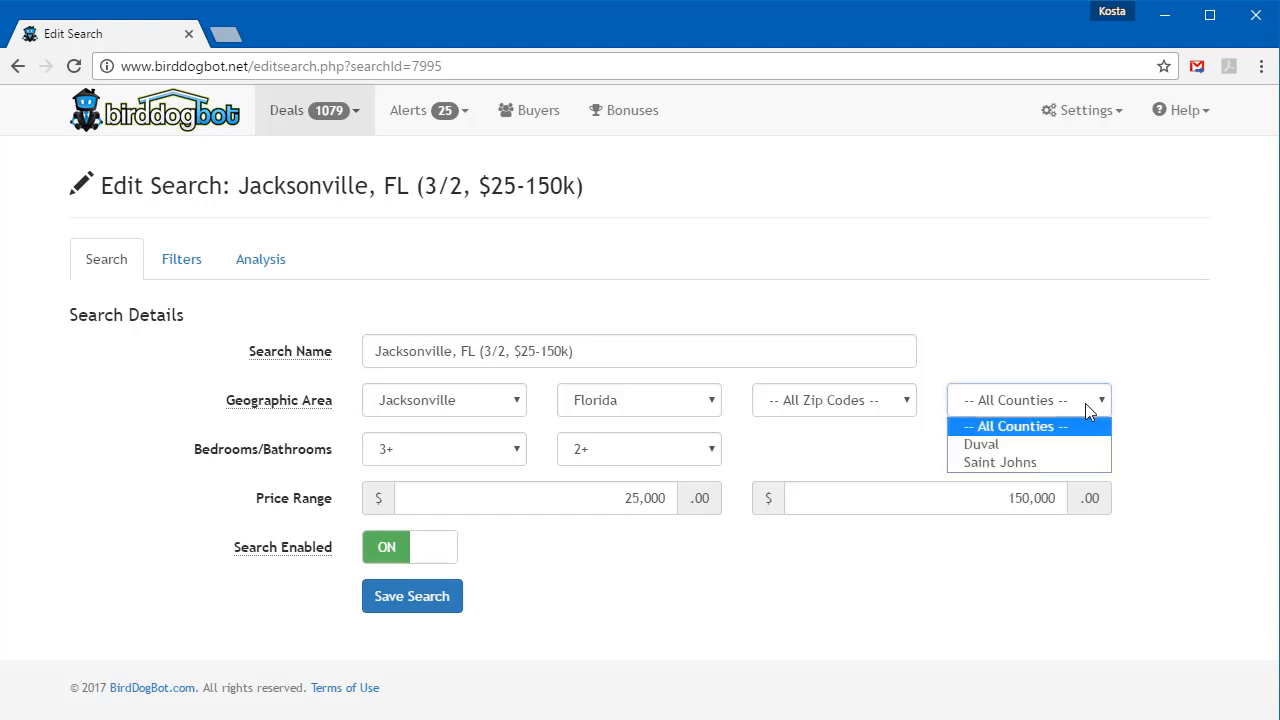
left_click(1057, 463)
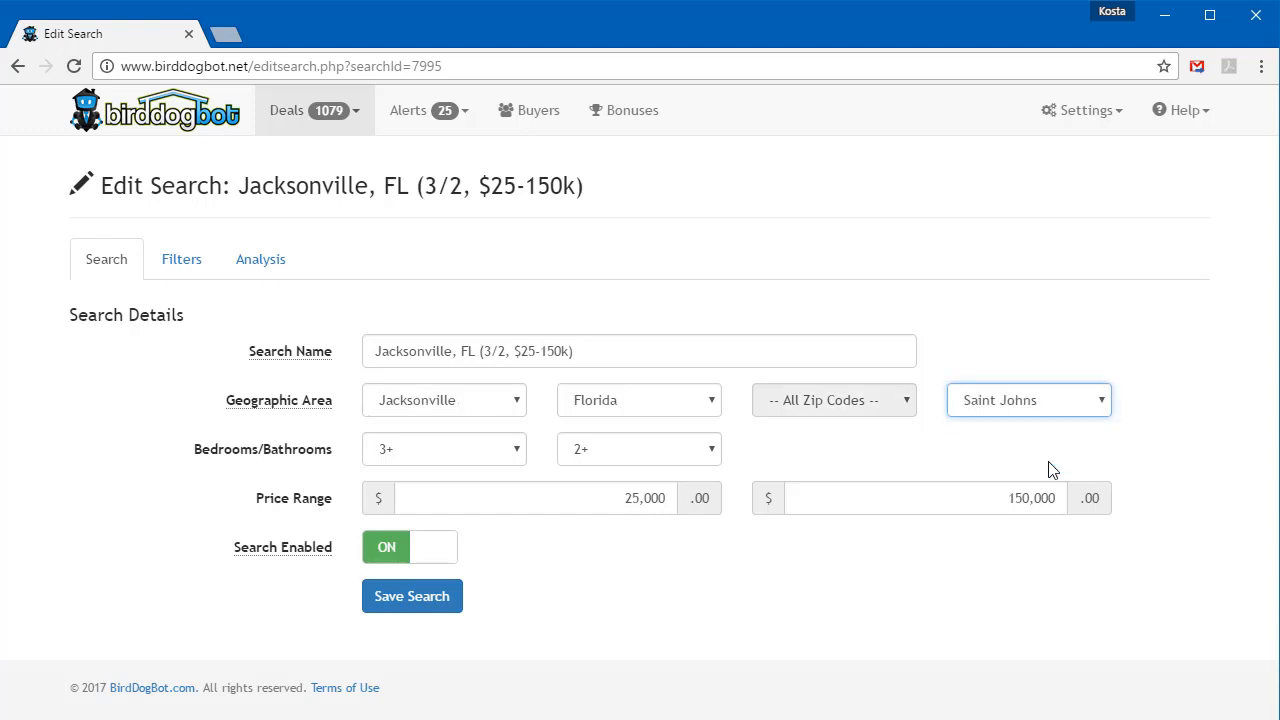
left_click(892, 406)
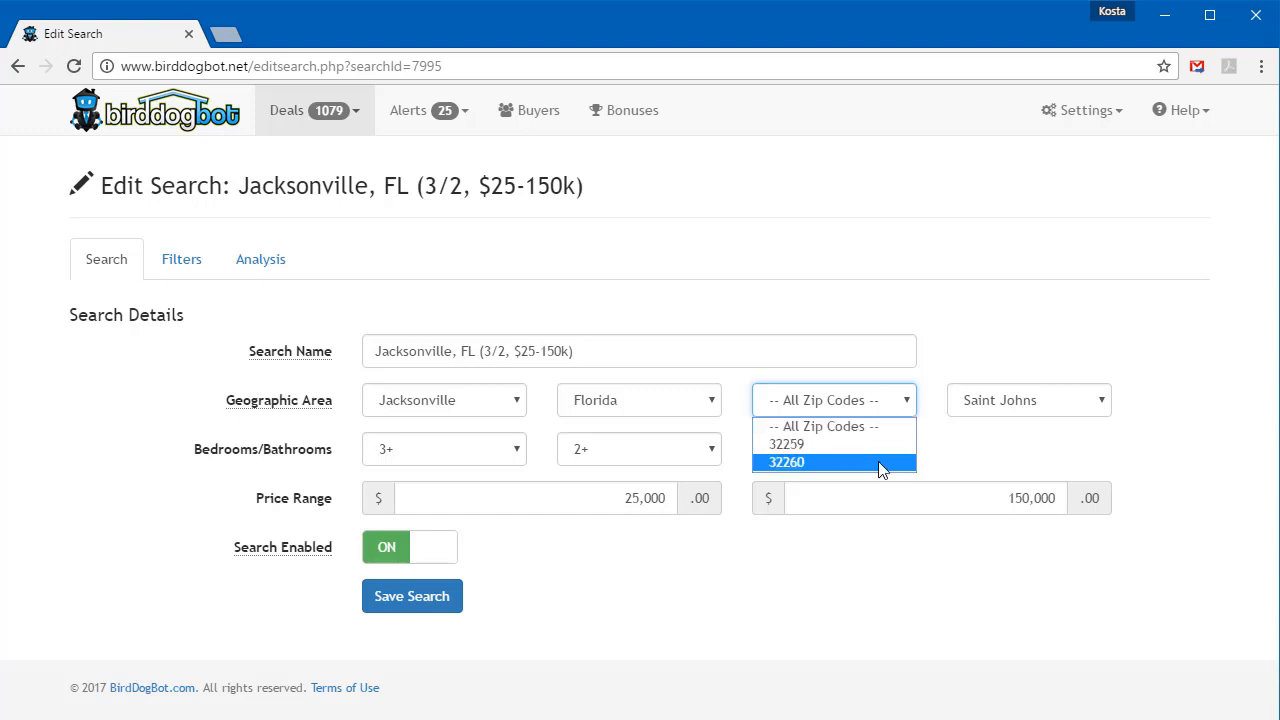
left_click(995, 410)
left_click(995, 410)
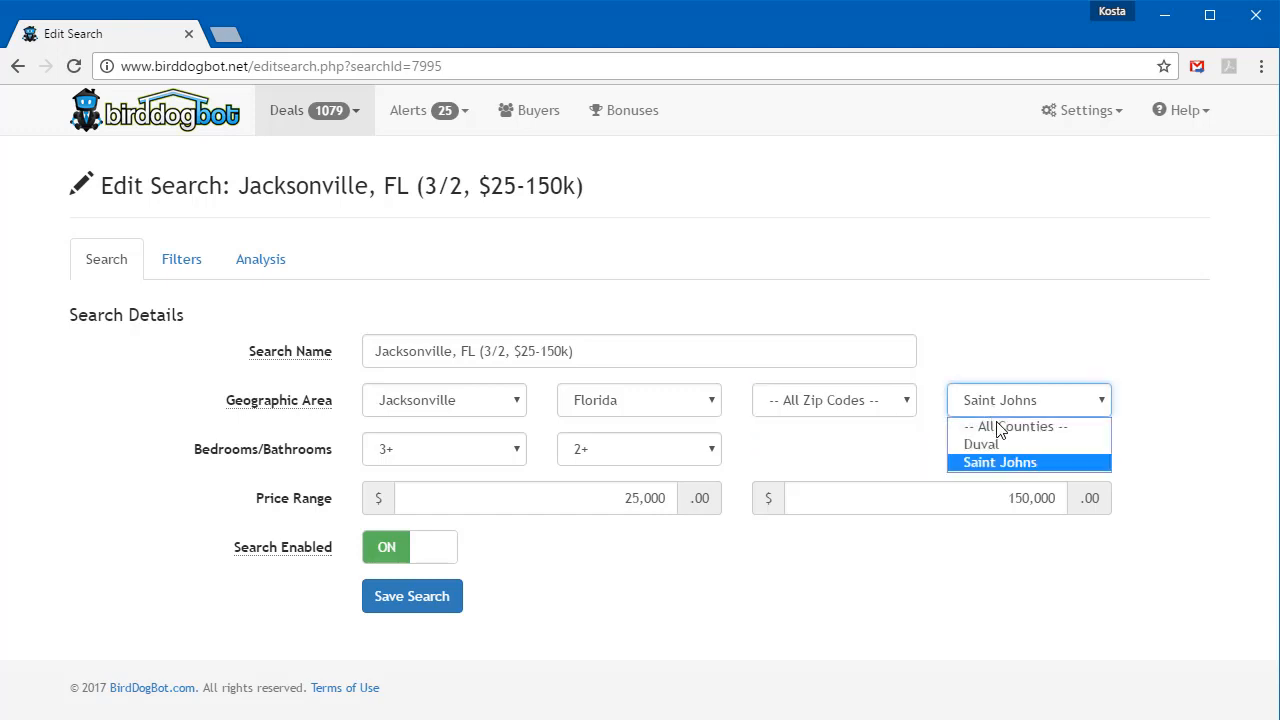
left_click(1000, 430)
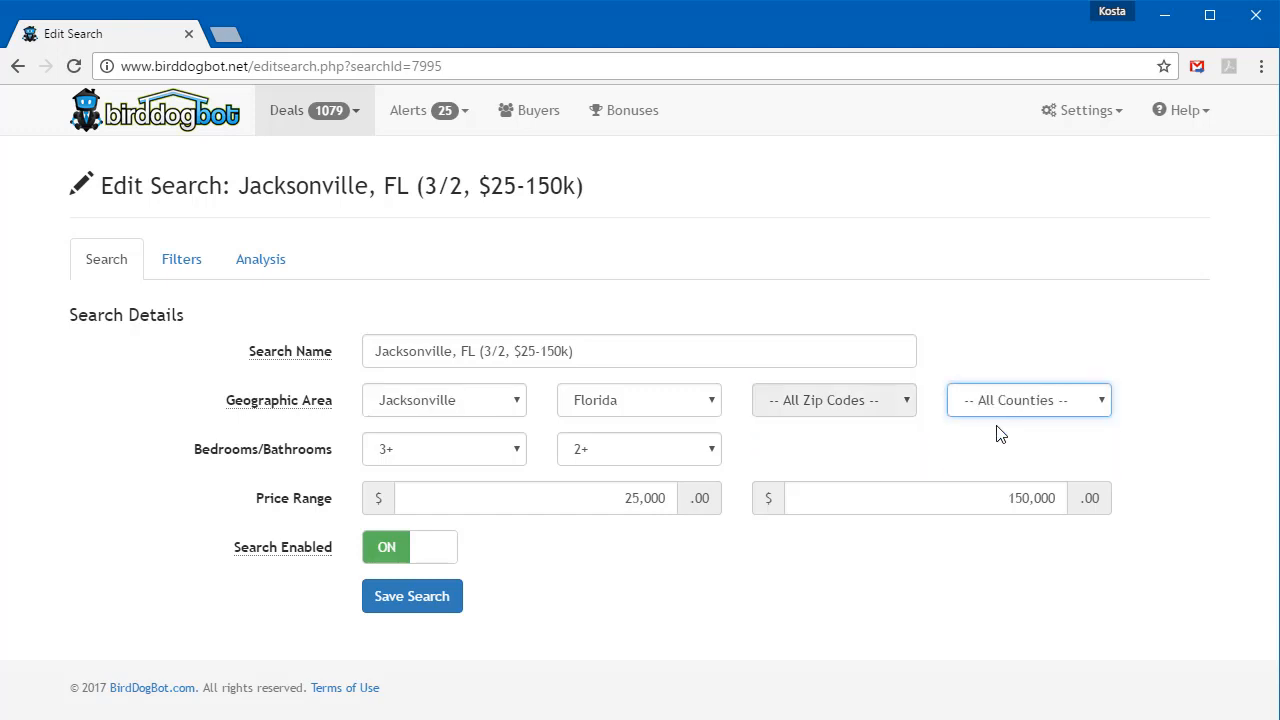
left_click(906, 408)
left_click_drag(905, 449, 946, 451)
left_click(949, 445)
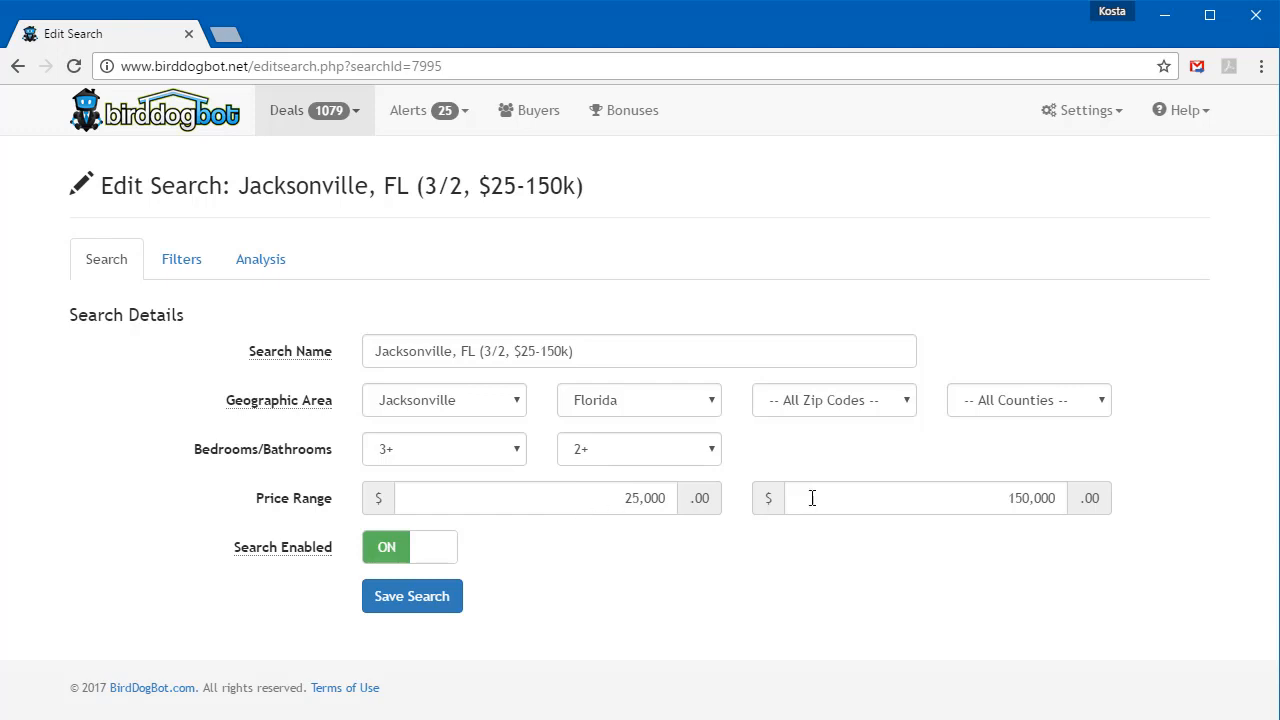
left_click(420, 552)
left_click(420, 552)
Review the listing status and property type filters of the Jacksonville search.
left_click(173, 276)
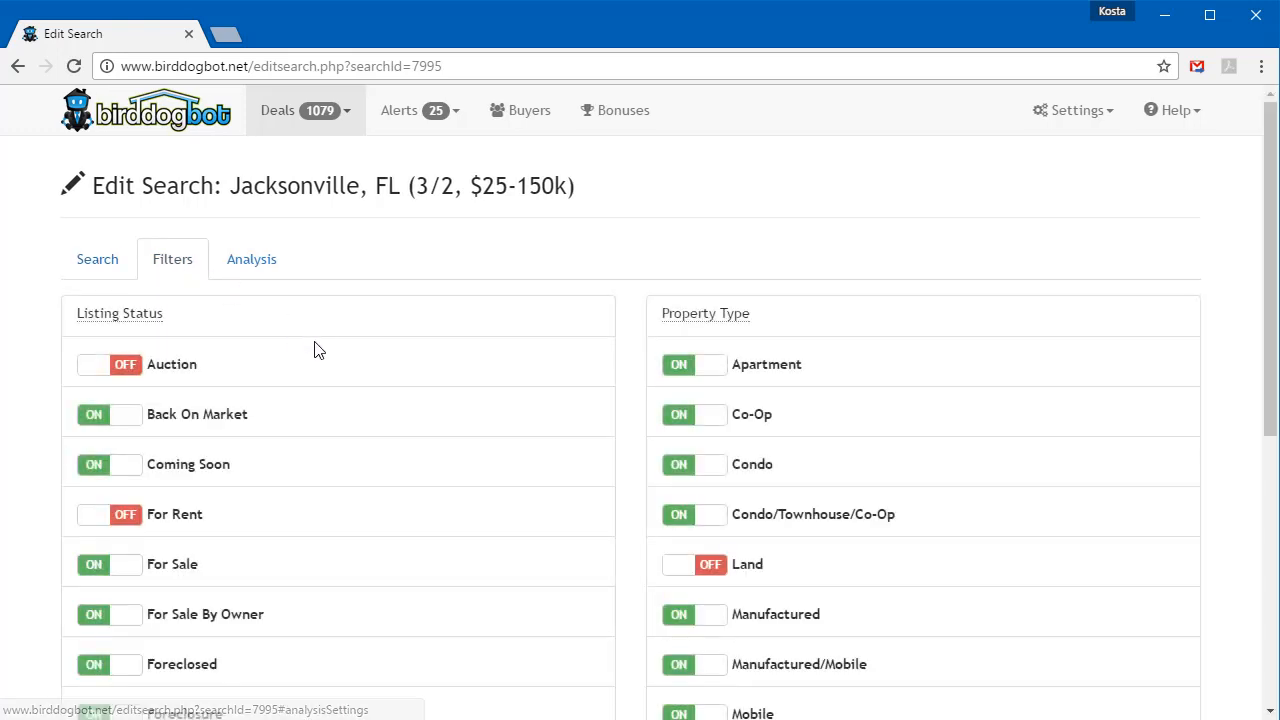
scroll(335, 358, "down", 3)
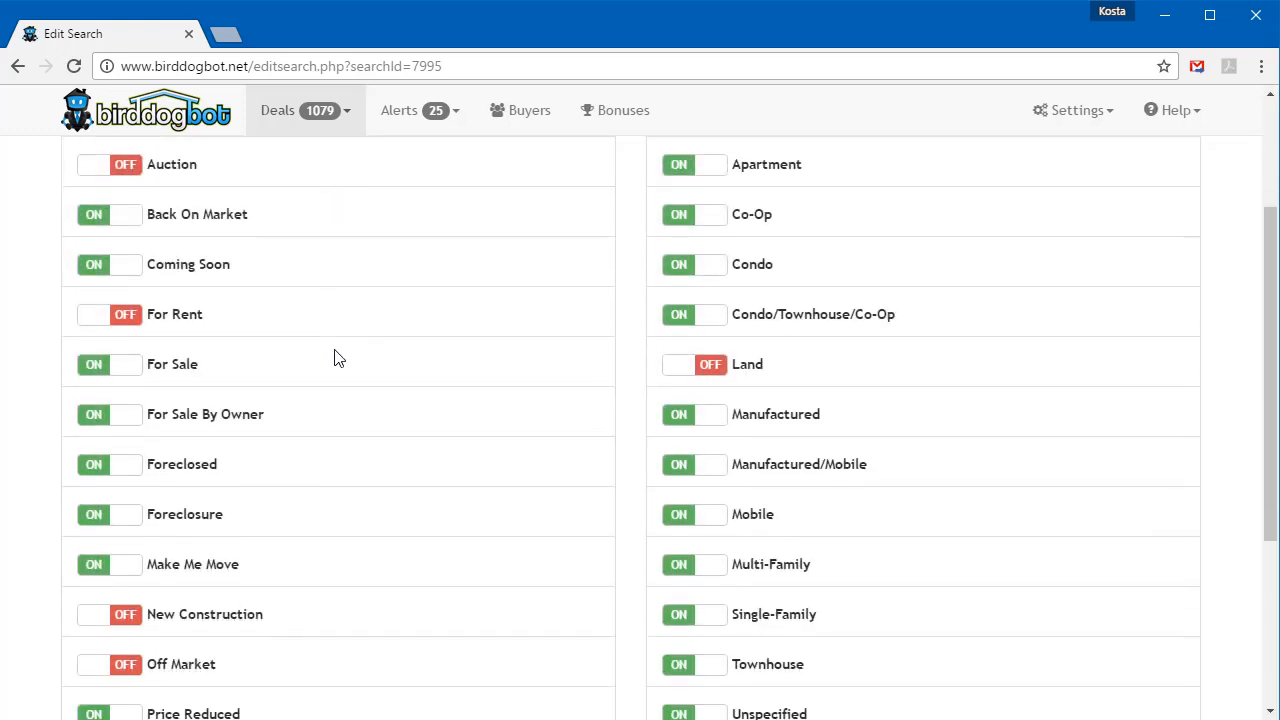
scroll(335, 358, "down", 1)
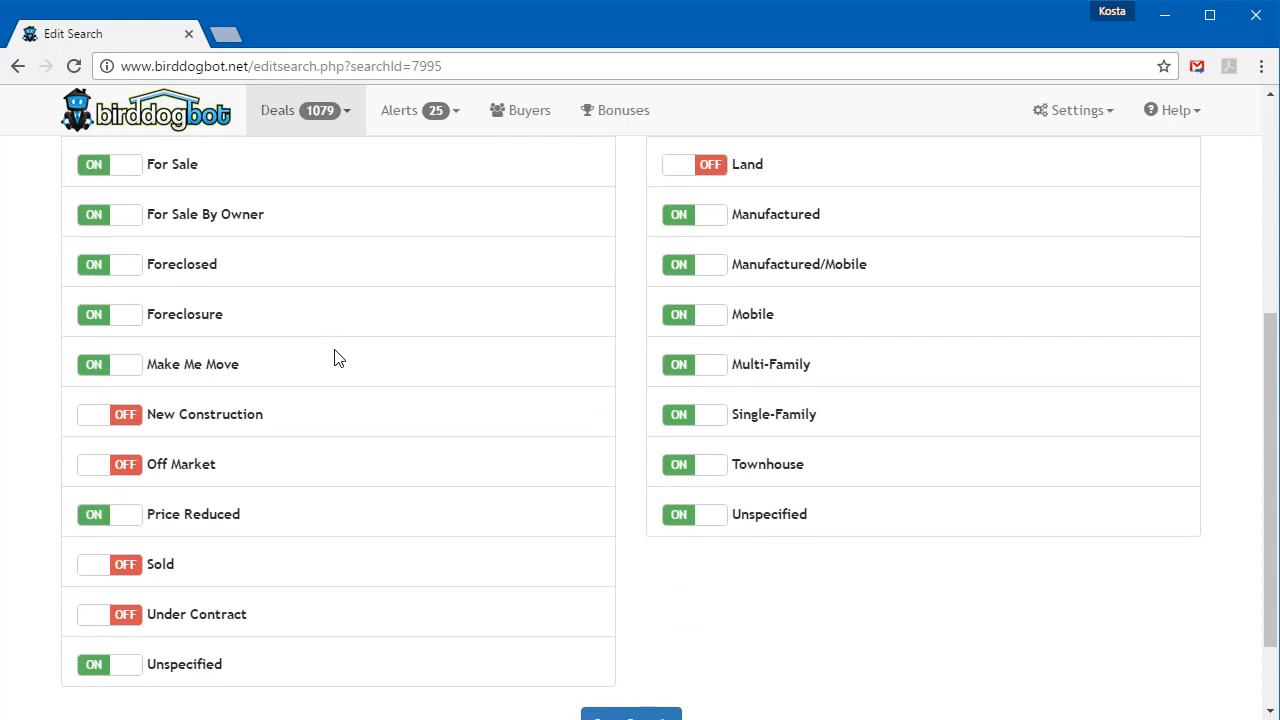
scroll(338, 358, "down", 1)
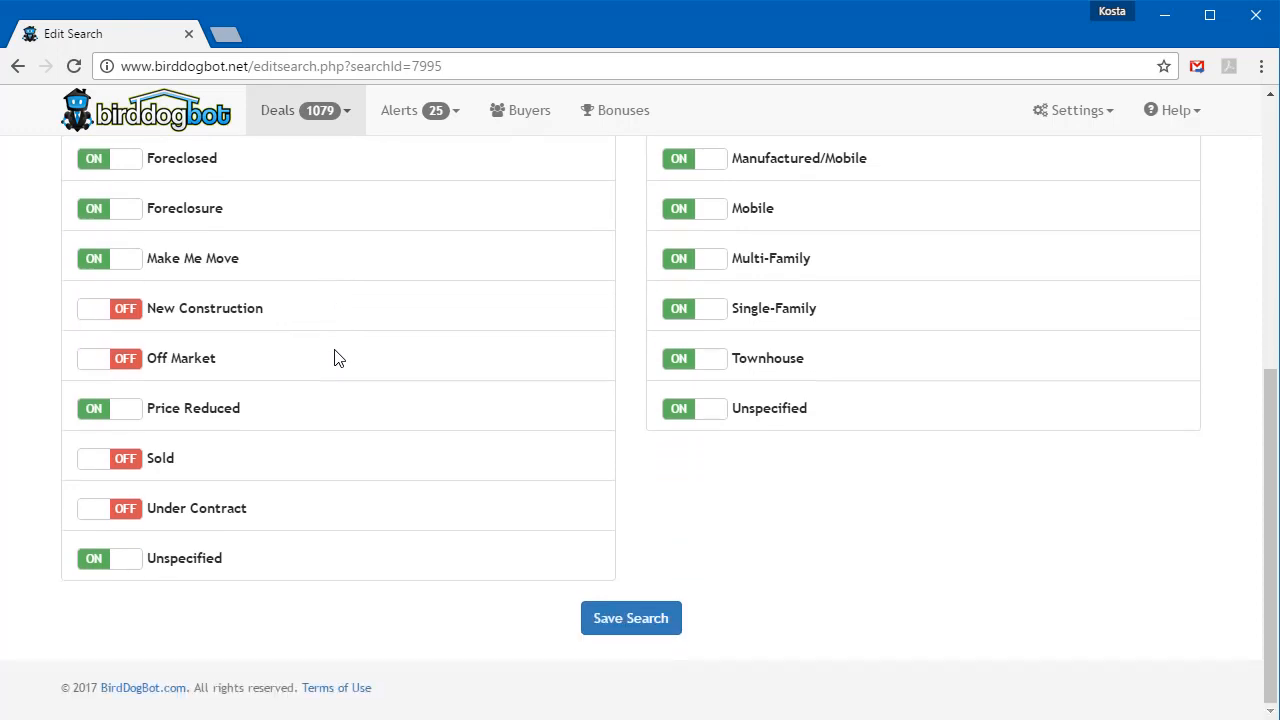
scroll(335, 358, "up", 3)
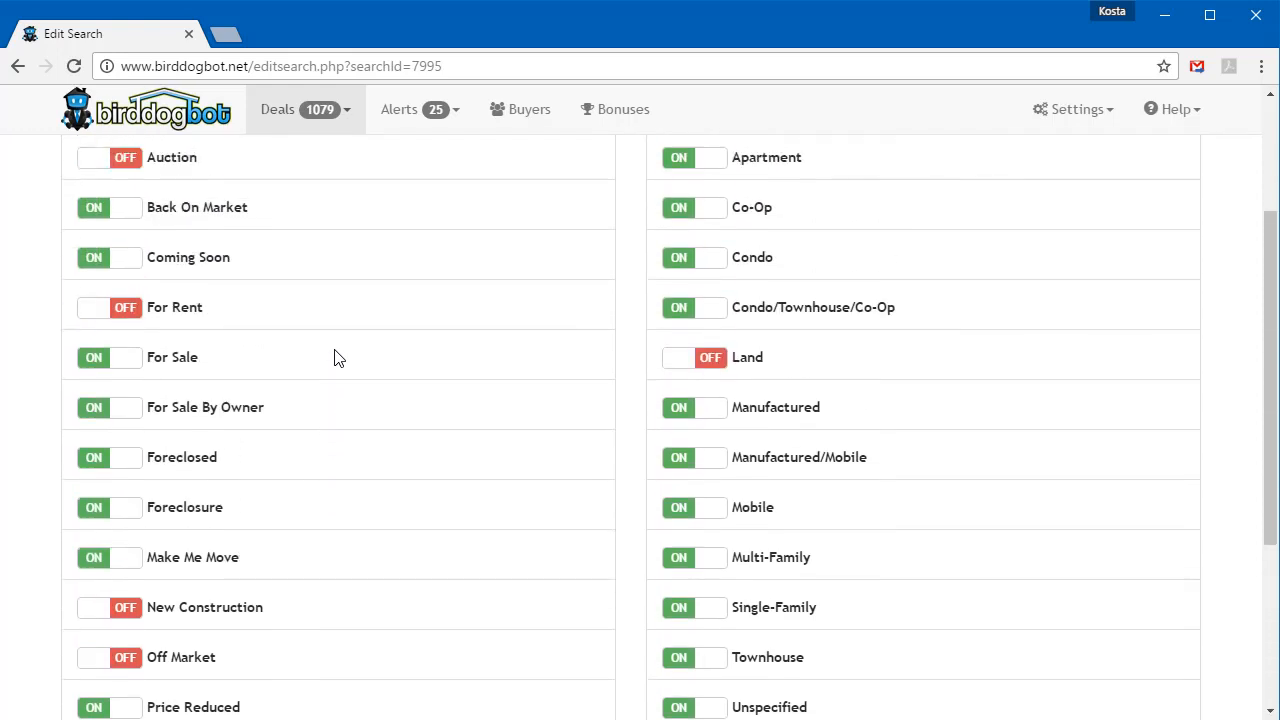
scroll(337, 358, "up", 2)
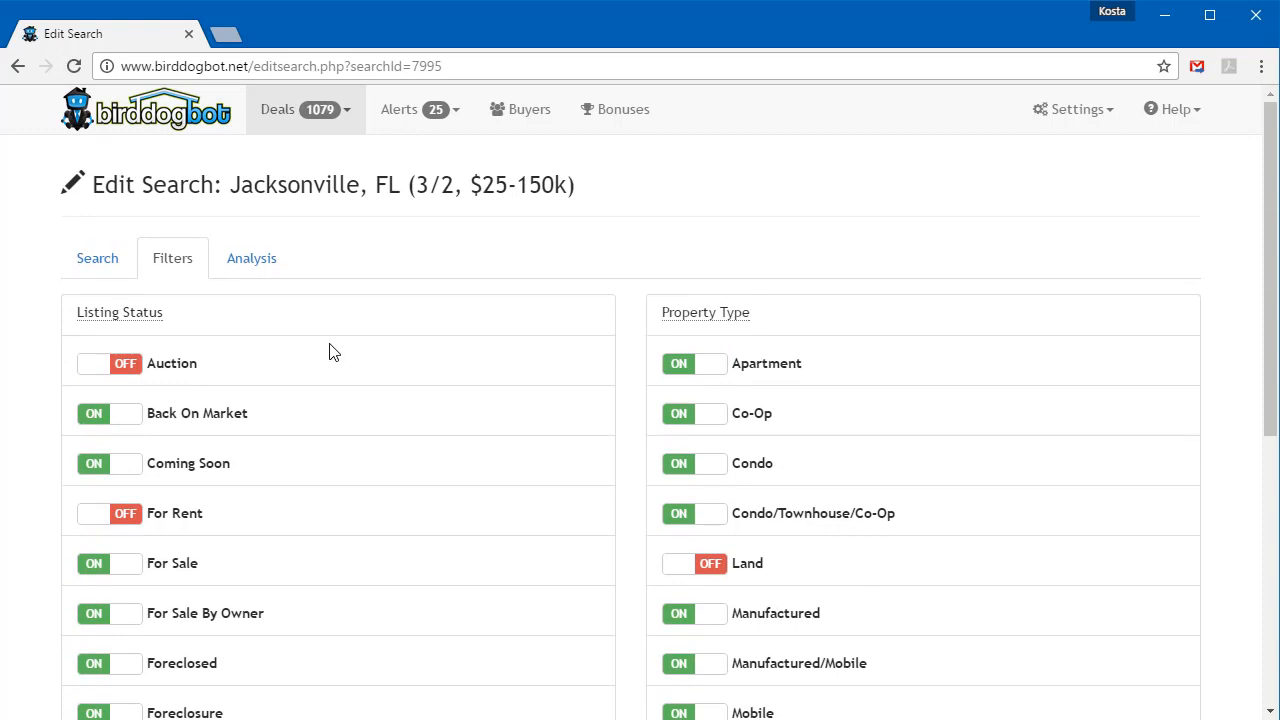
Open the Jacksonville search's analysis settings and choose Basic Analysis as the analysis type.
left_click(262, 270)
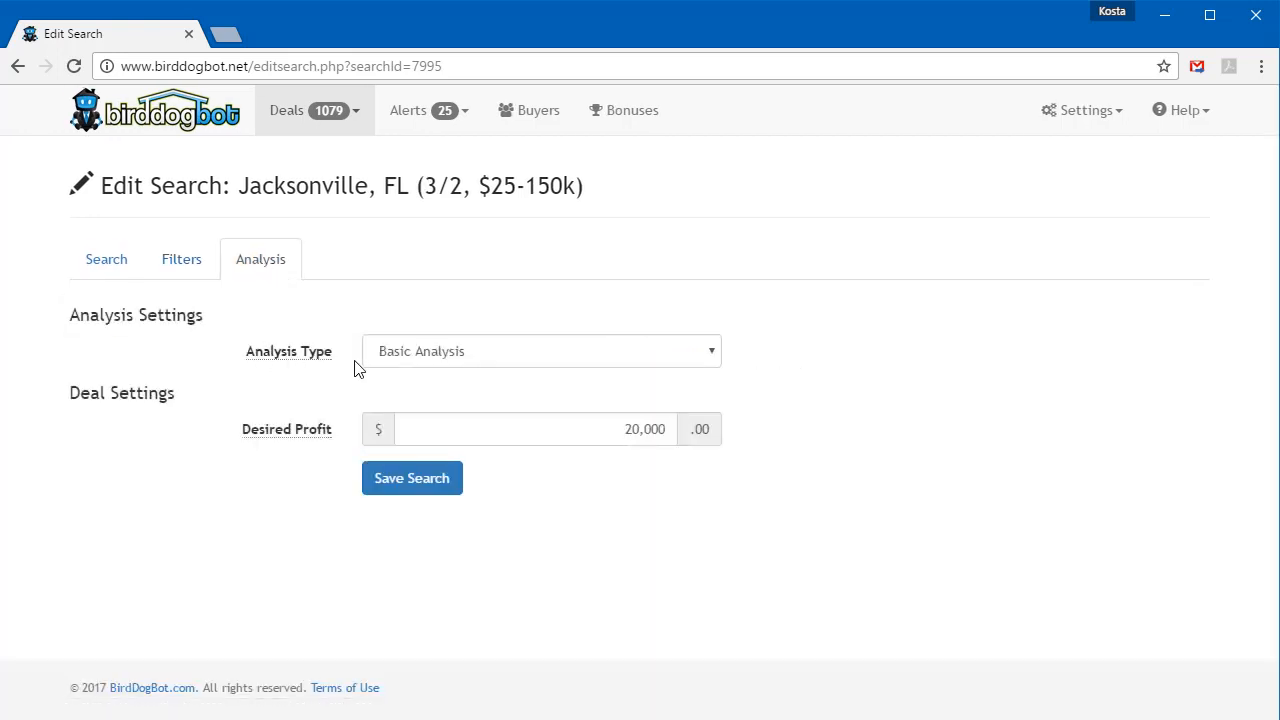
left_click(710, 358)
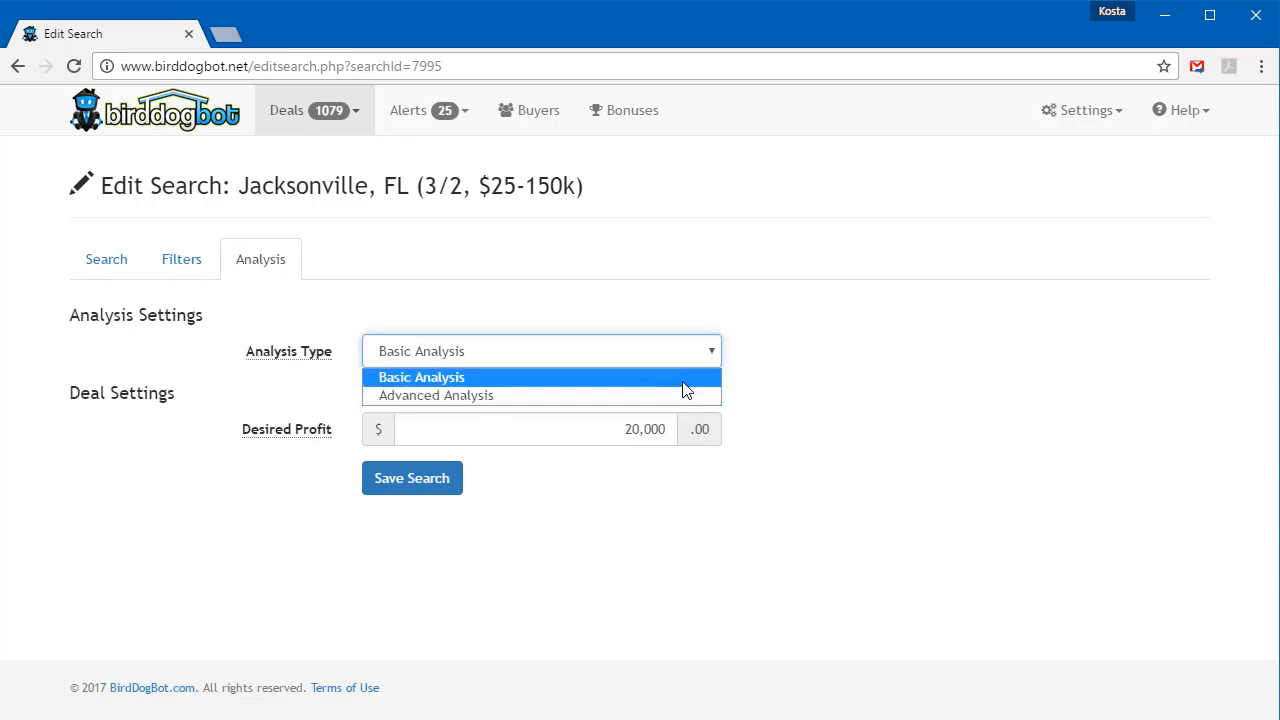
left_click(683, 381)
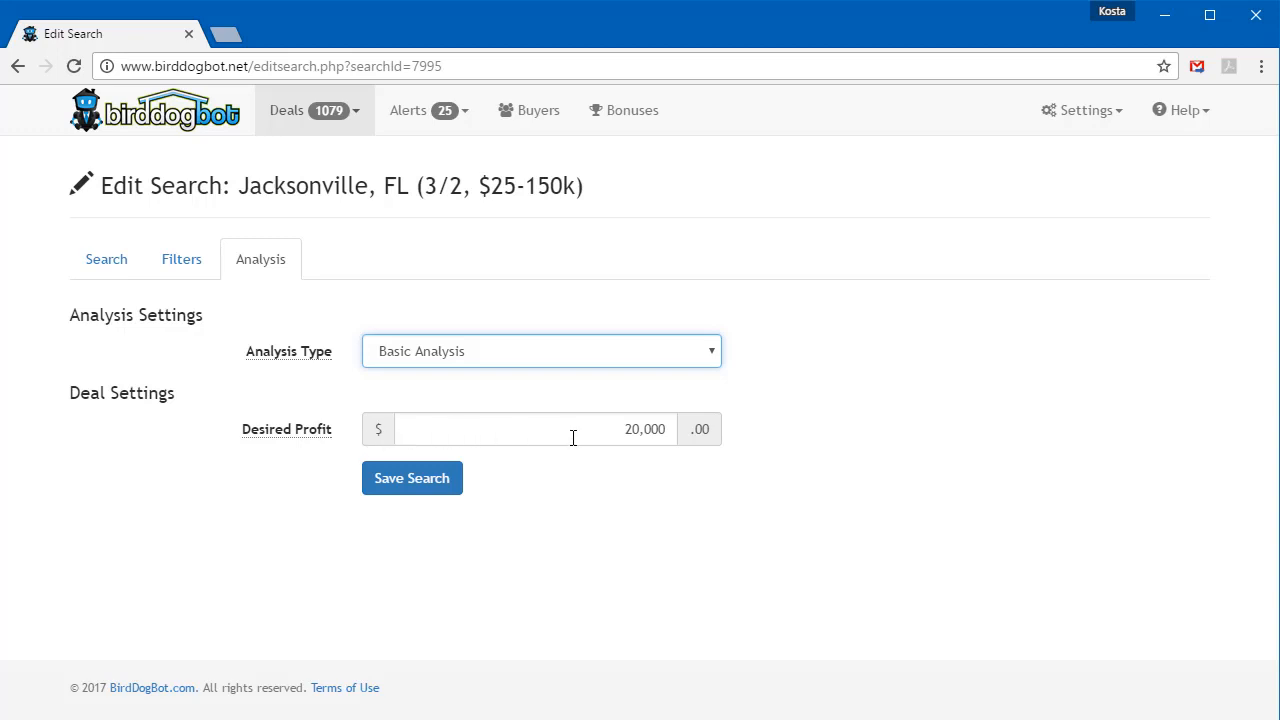
left_click_drag(608, 435, 702, 433)
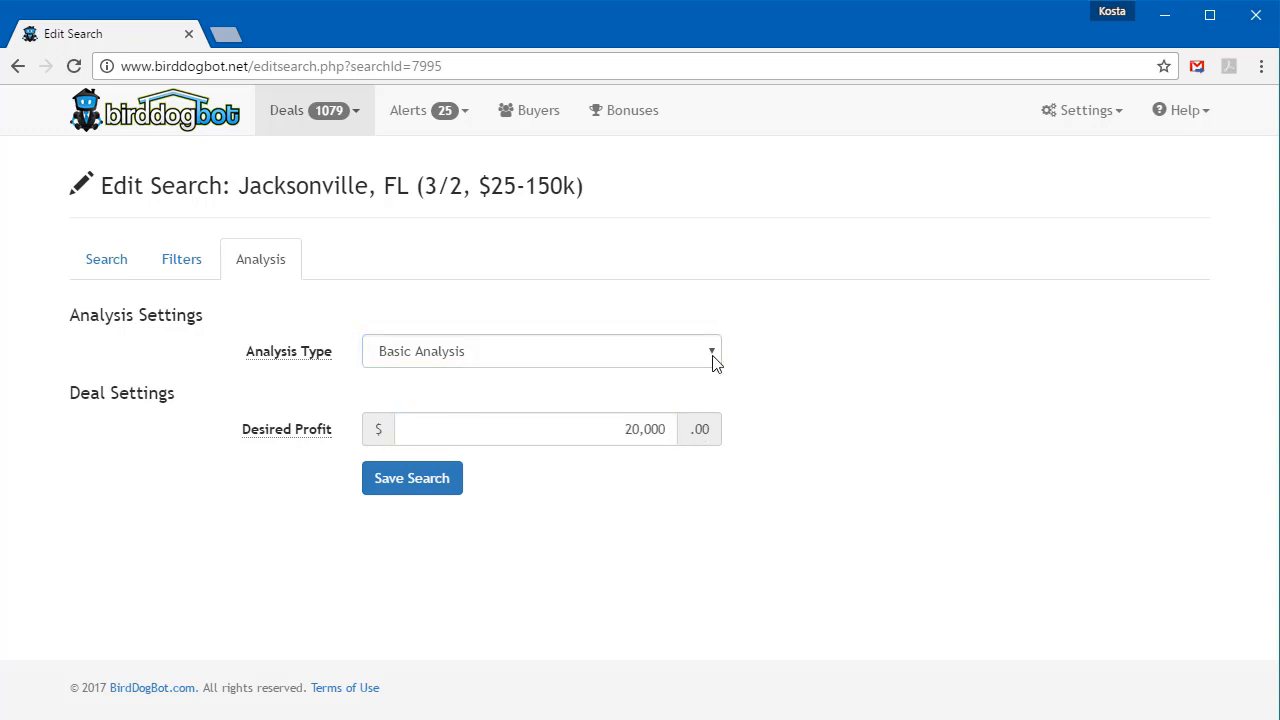
Try the Advanced Analysis type, look over its deal settings and expense estimates, and return to Basic Analysis.
left_click(713, 358)
left_click(684, 389)
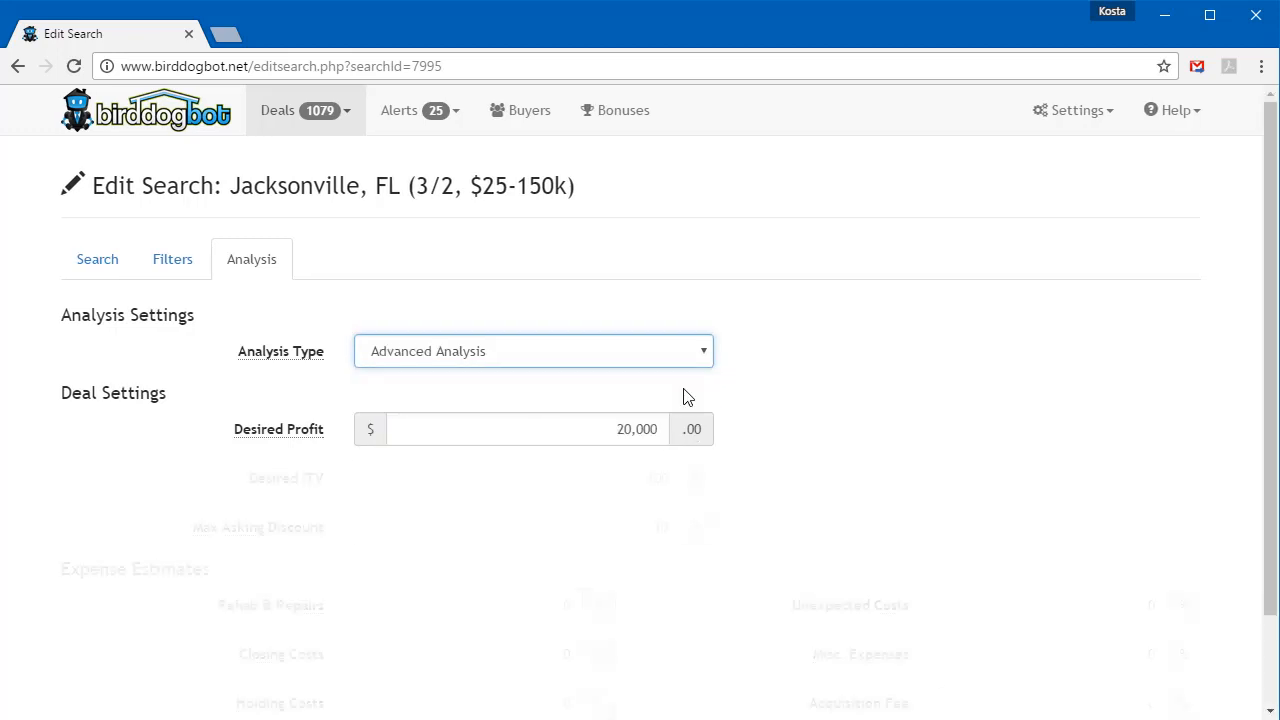
scroll(686, 388, "down", 1)
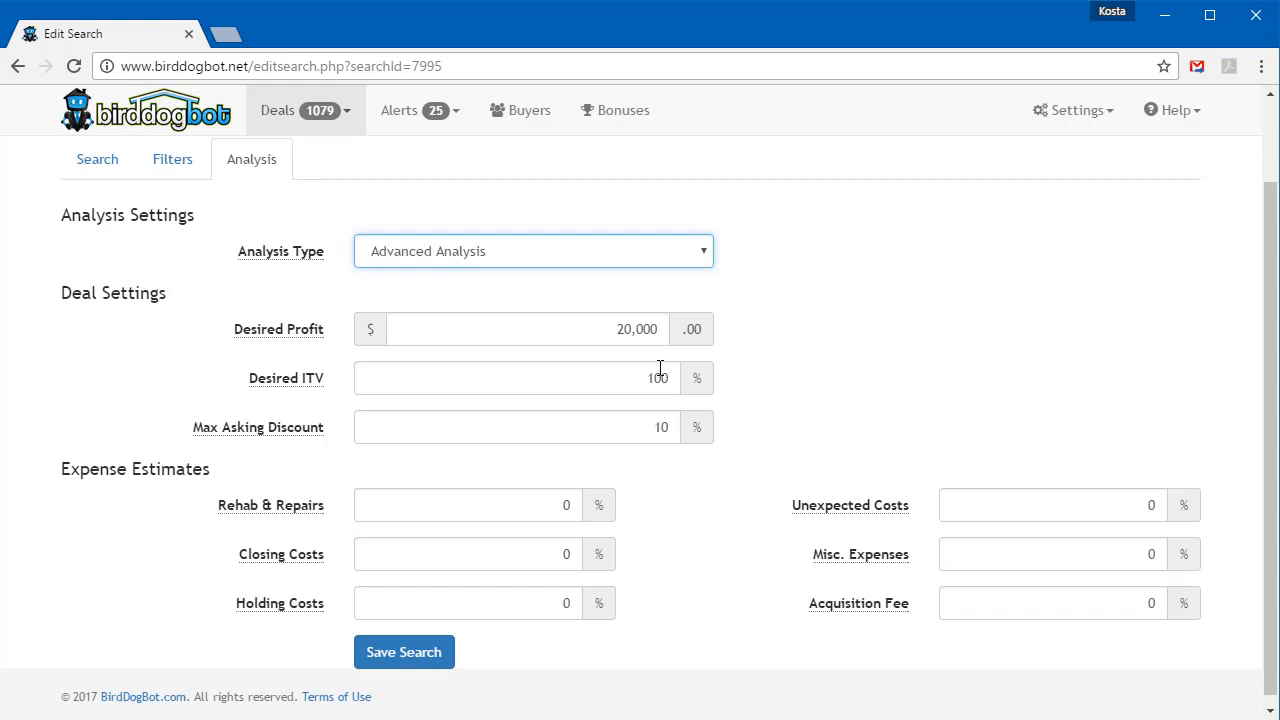
left_click(611, 259)
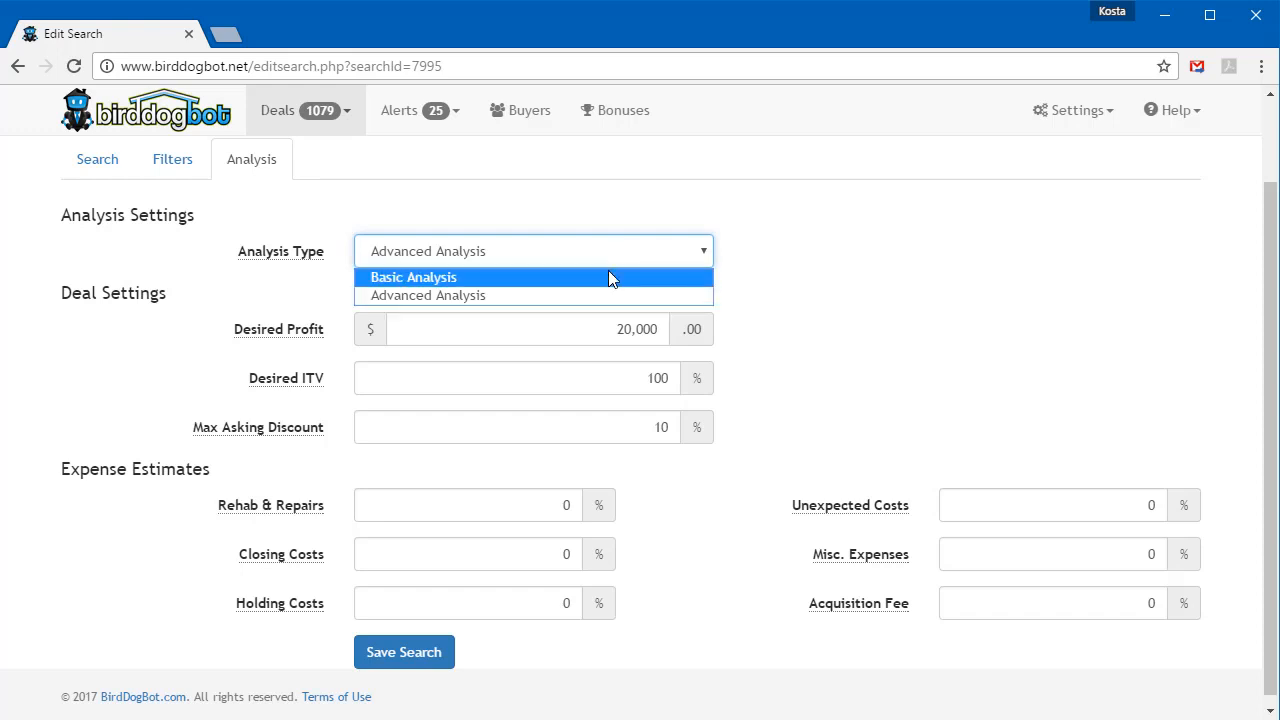
left_click(608, 277)
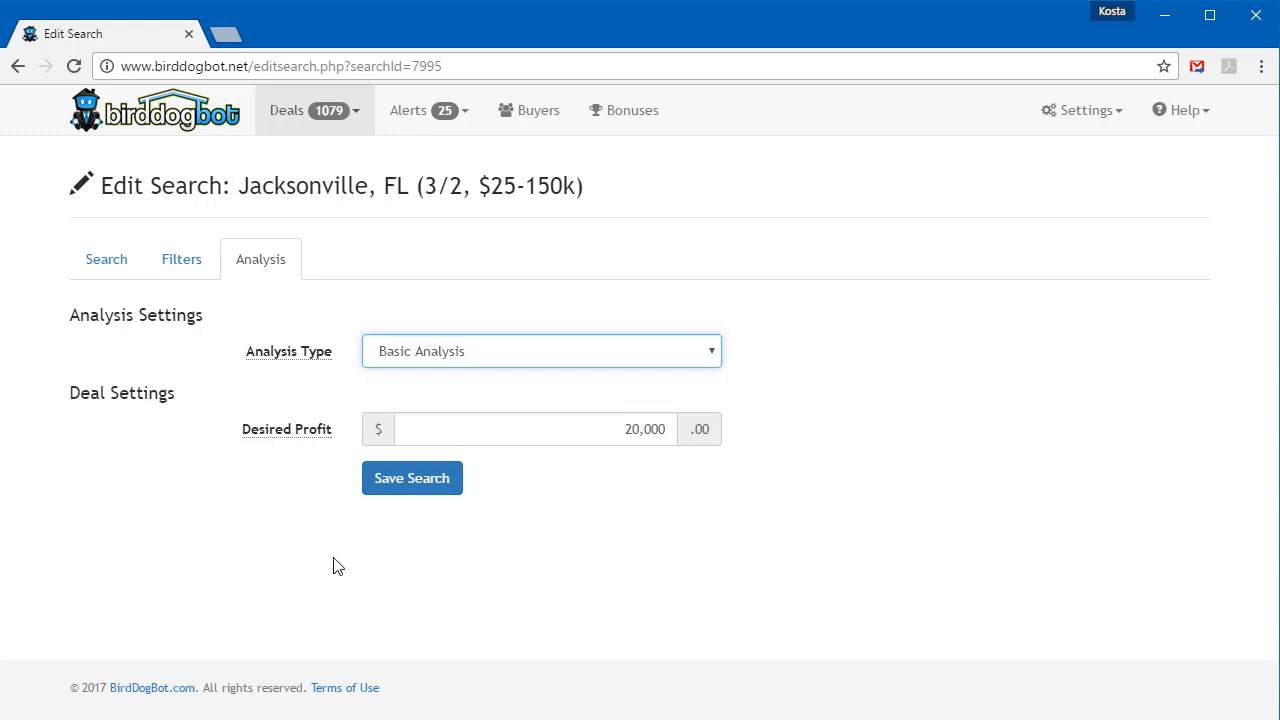
Save the Jacksonville search and return to the list of search projects.
left_click(406, 485)
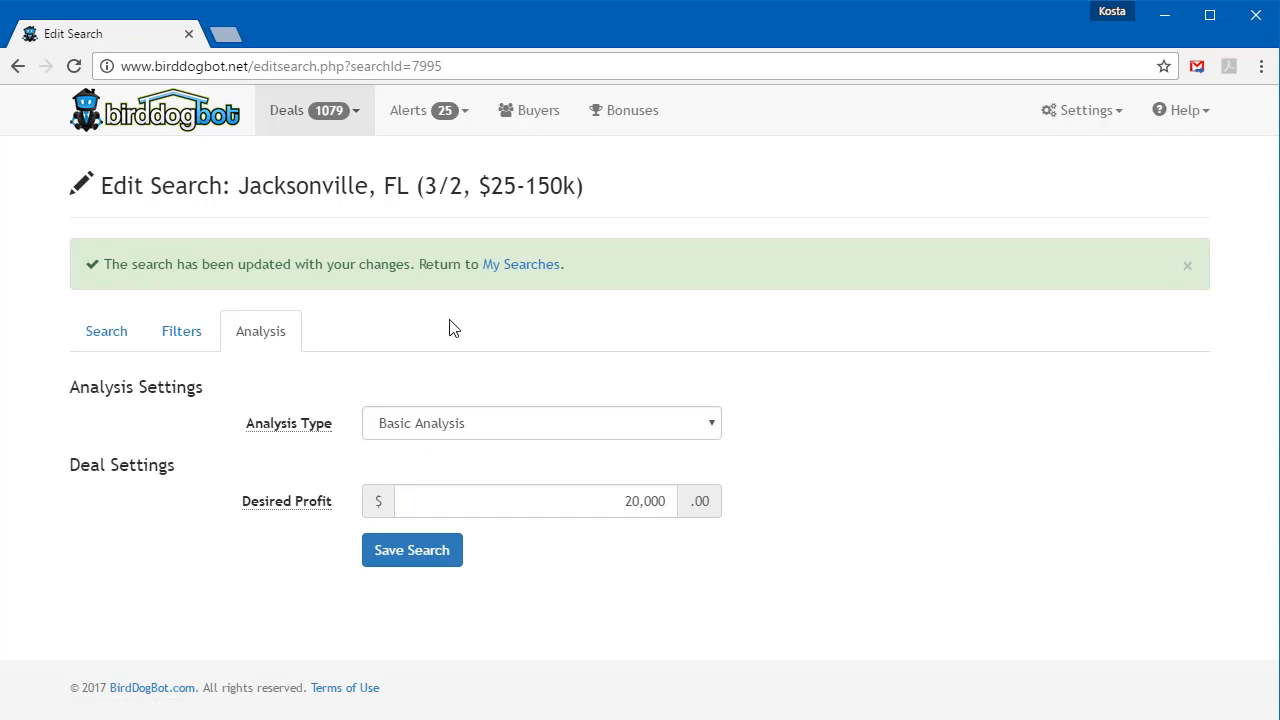
left_click(505, 266)
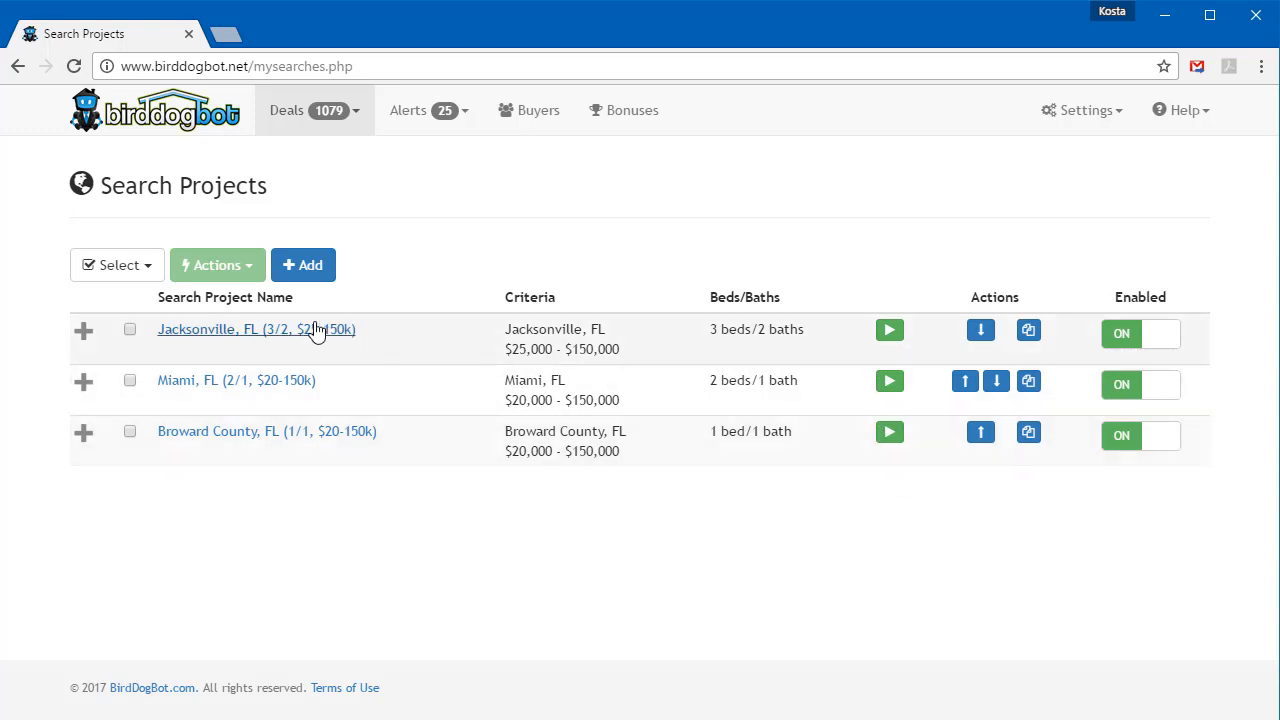
Select all search projects and run them together, then highlight the execution summary.
left_click(141, 276)
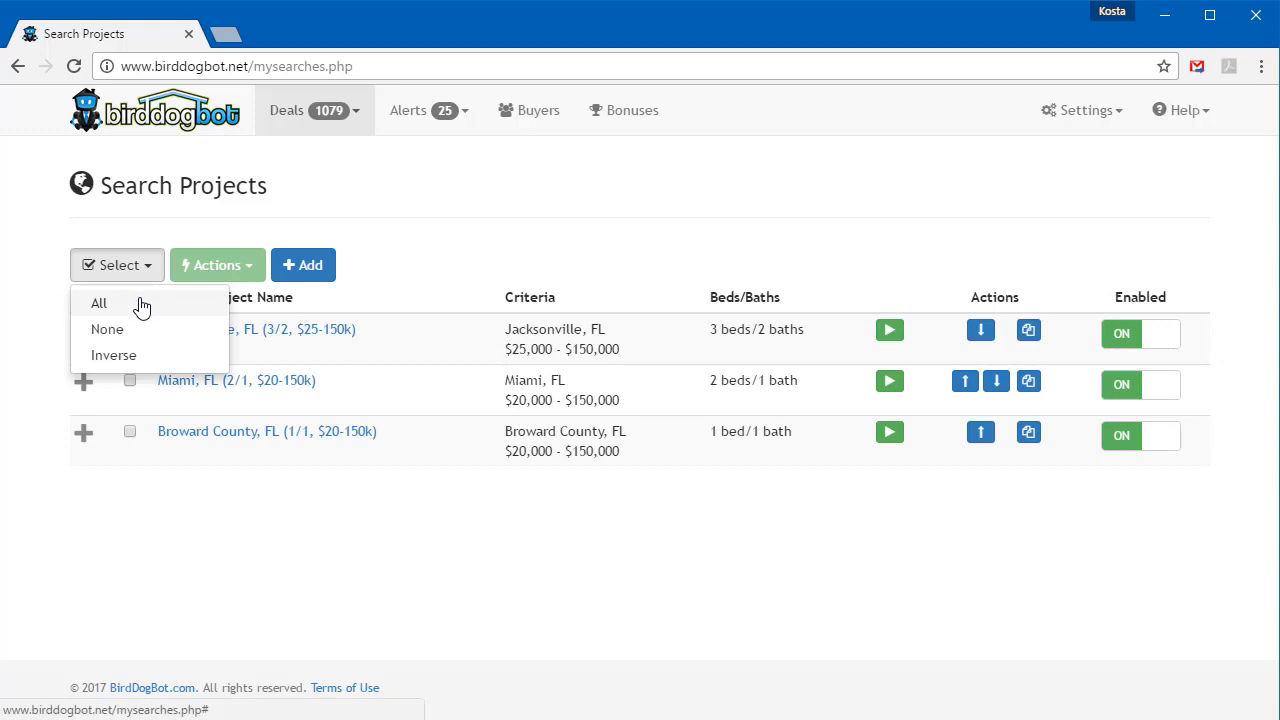
left_click(137, 303)
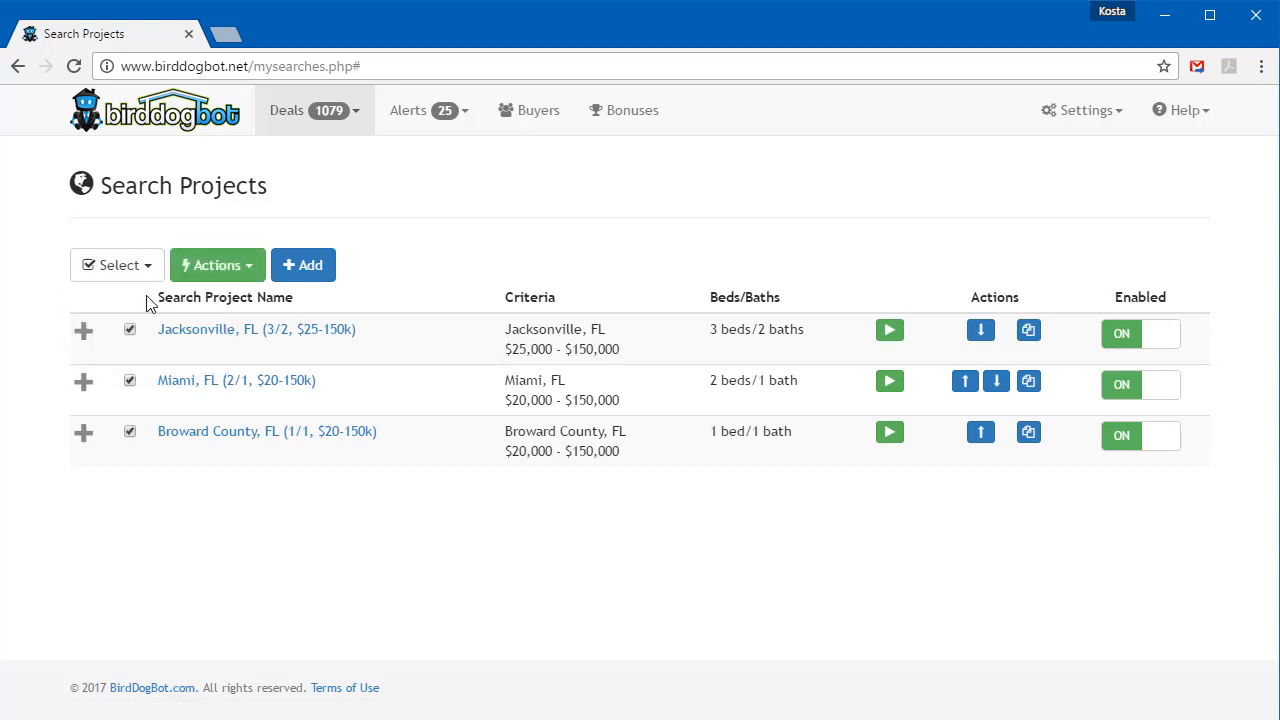
left_click(229, 272)
left_click(232, 297)
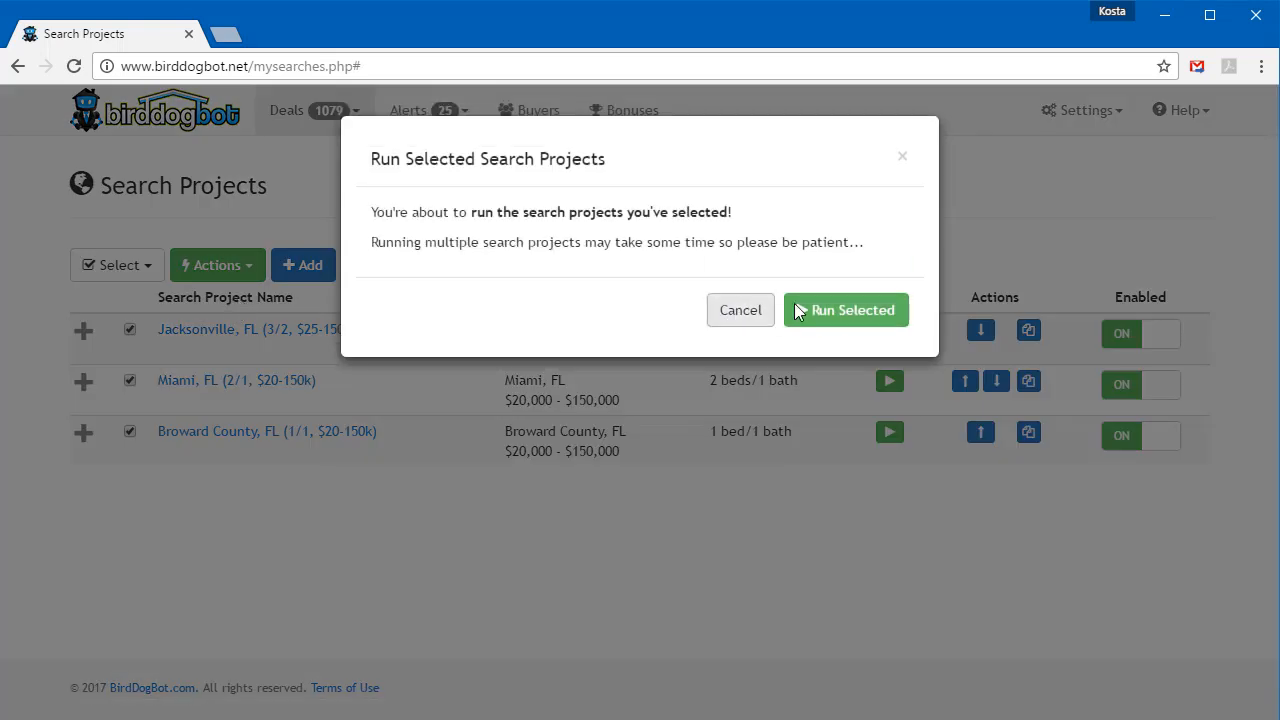
left_click(831, 314)
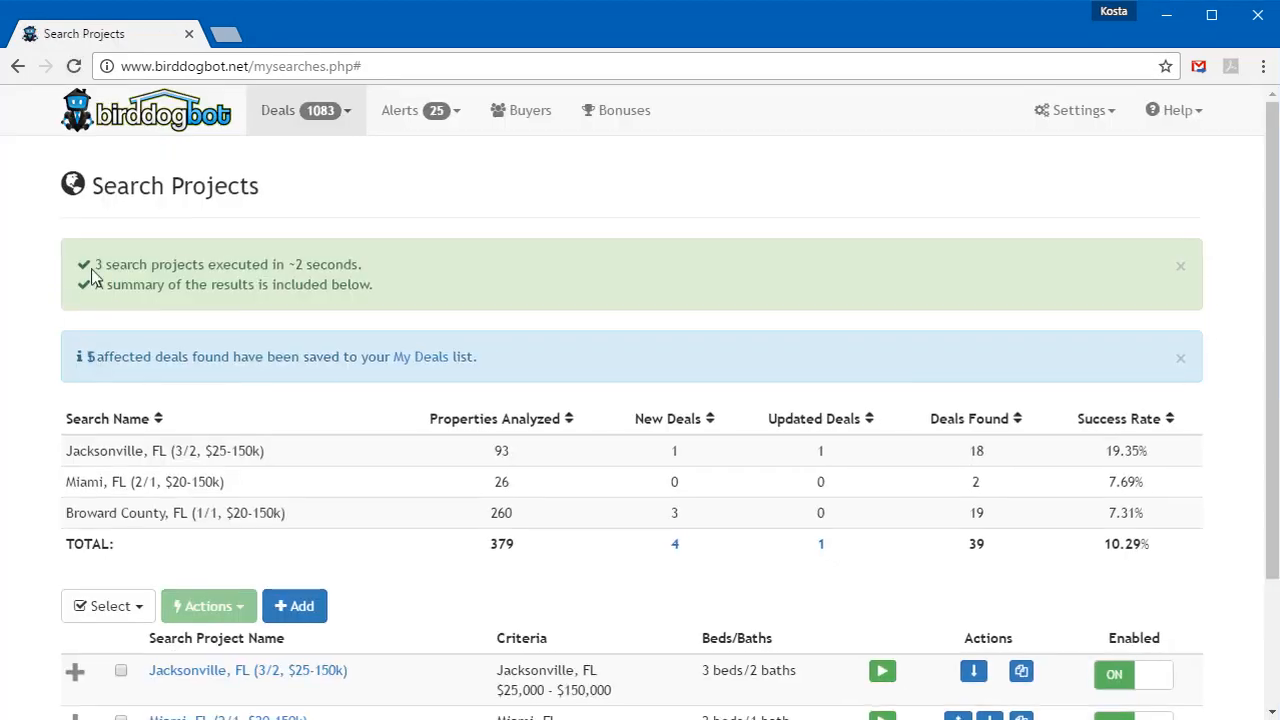
left_click_drag(103, 265, 396, 266)
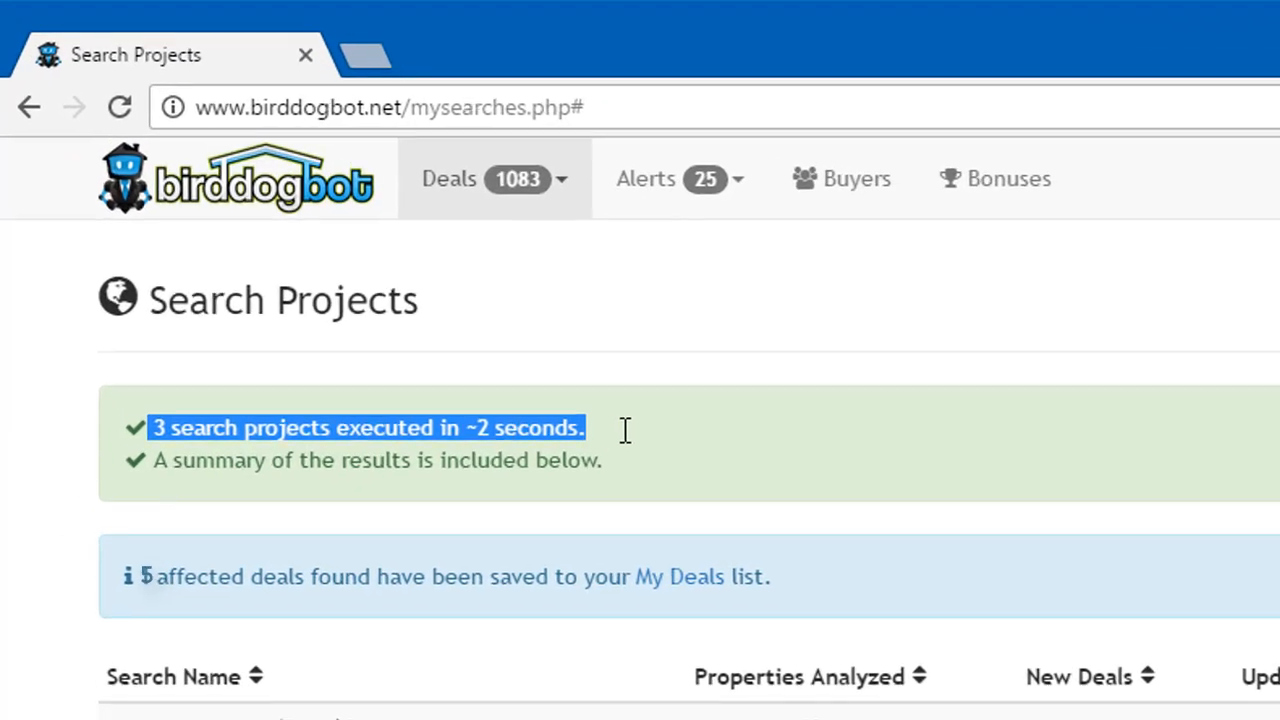
left_click(652, 450)
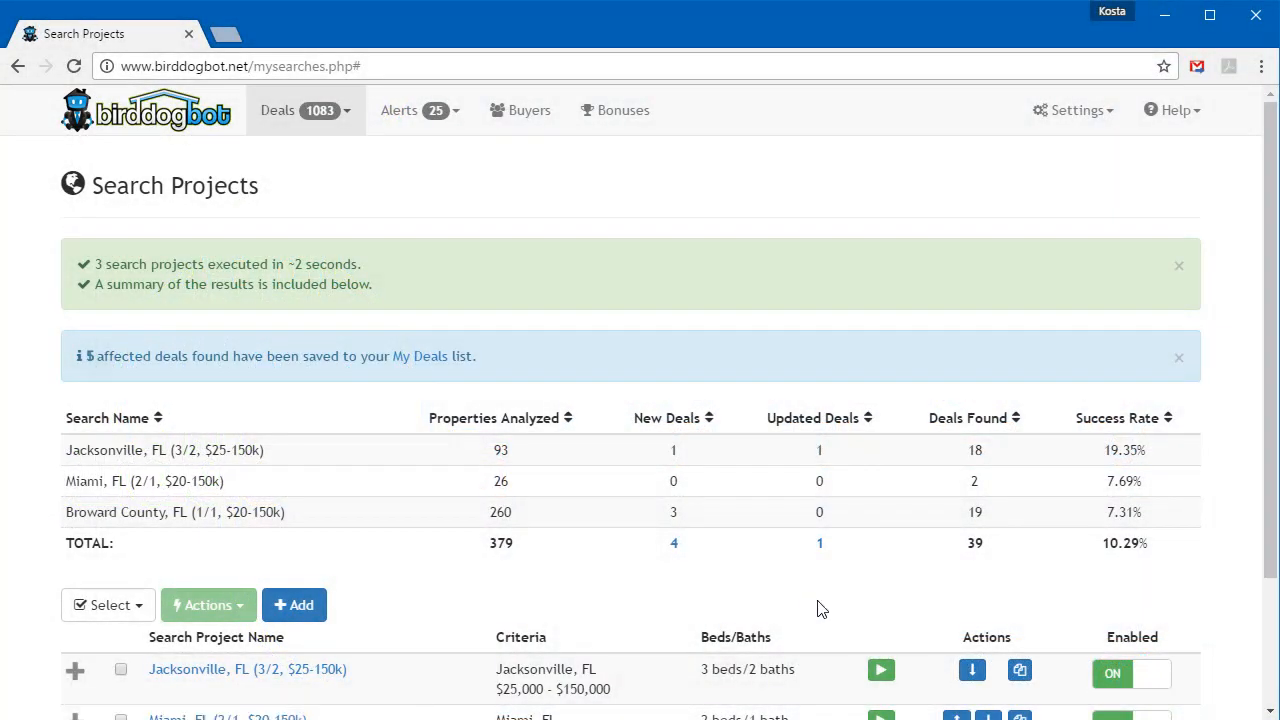
Go to the alert projects and open the form for adding a new alert project.
left_click(418, 118)
left_click(423, 200)
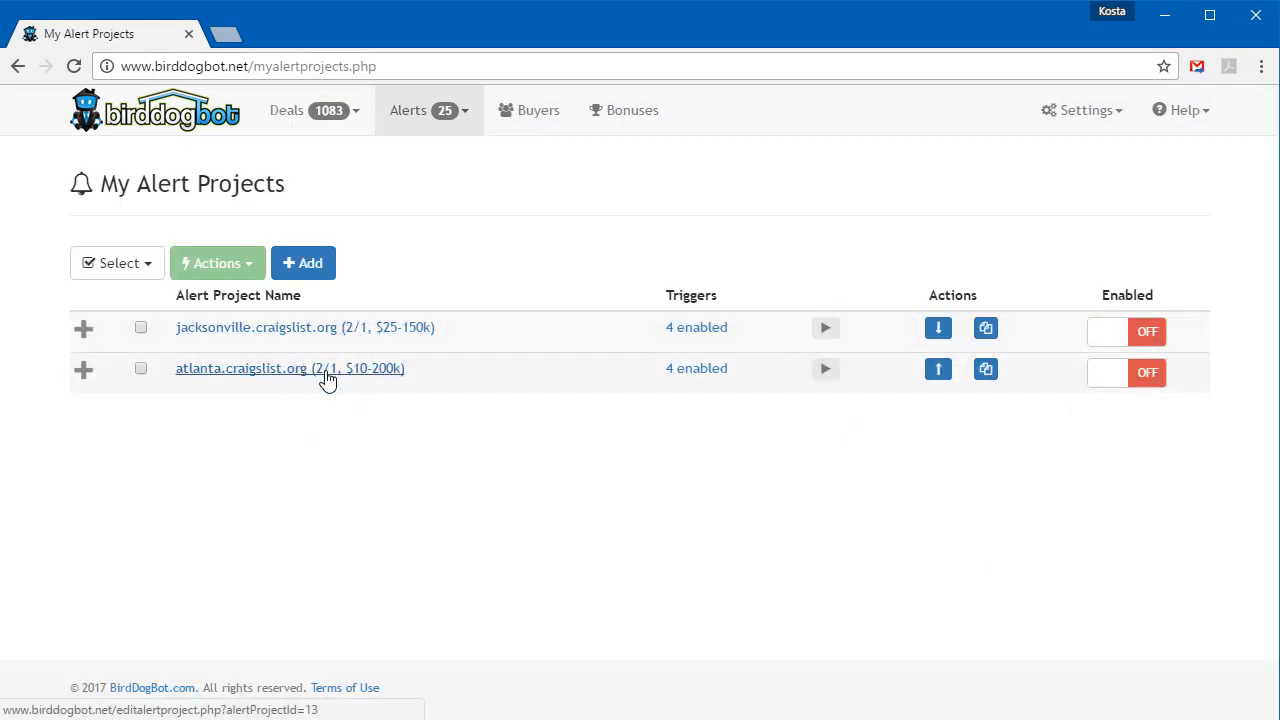
left_click(305, 271)
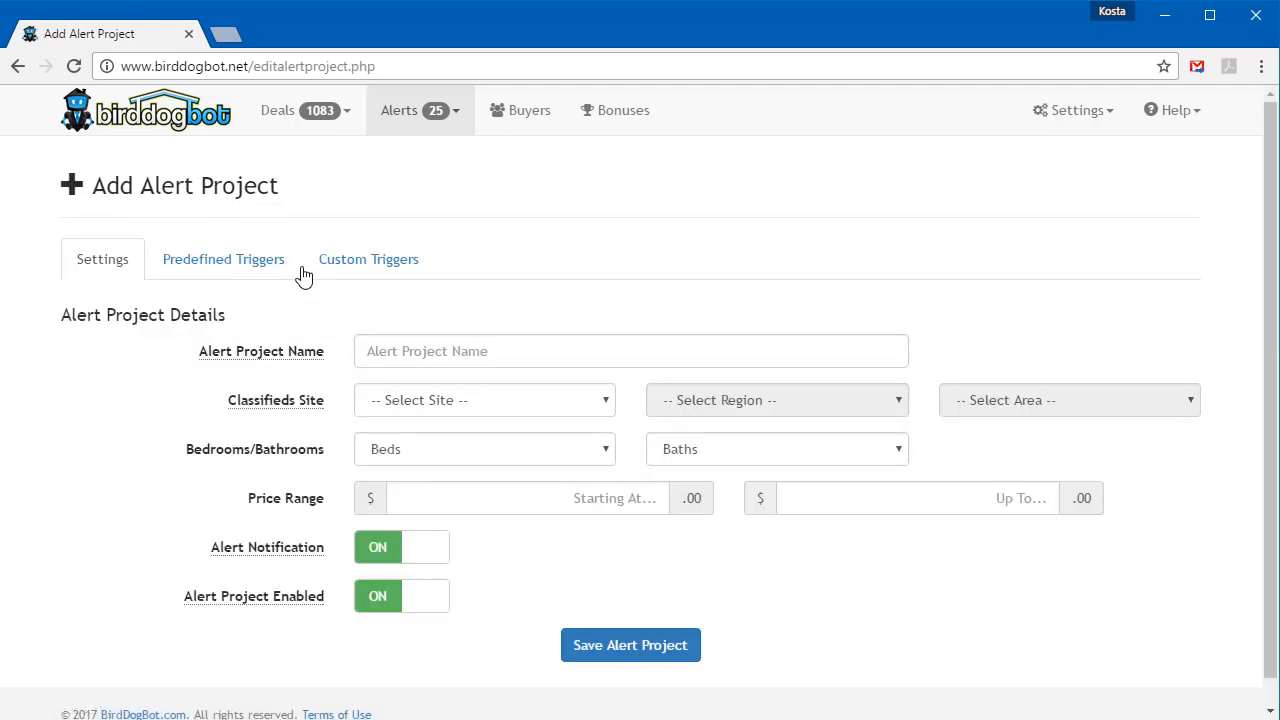
Set the alert project's classifieds site to Craigslist, region United States - Florida, and area orlando.
left_click(403, 348)
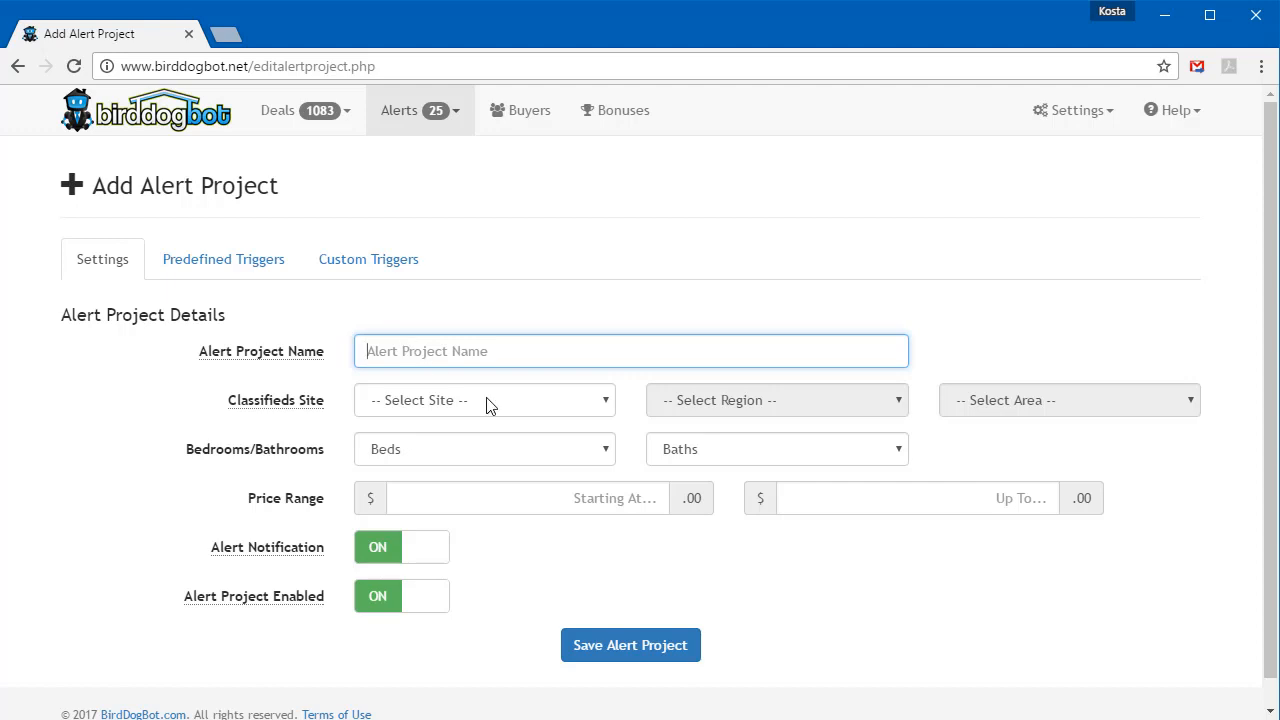
left_click(606, 403)
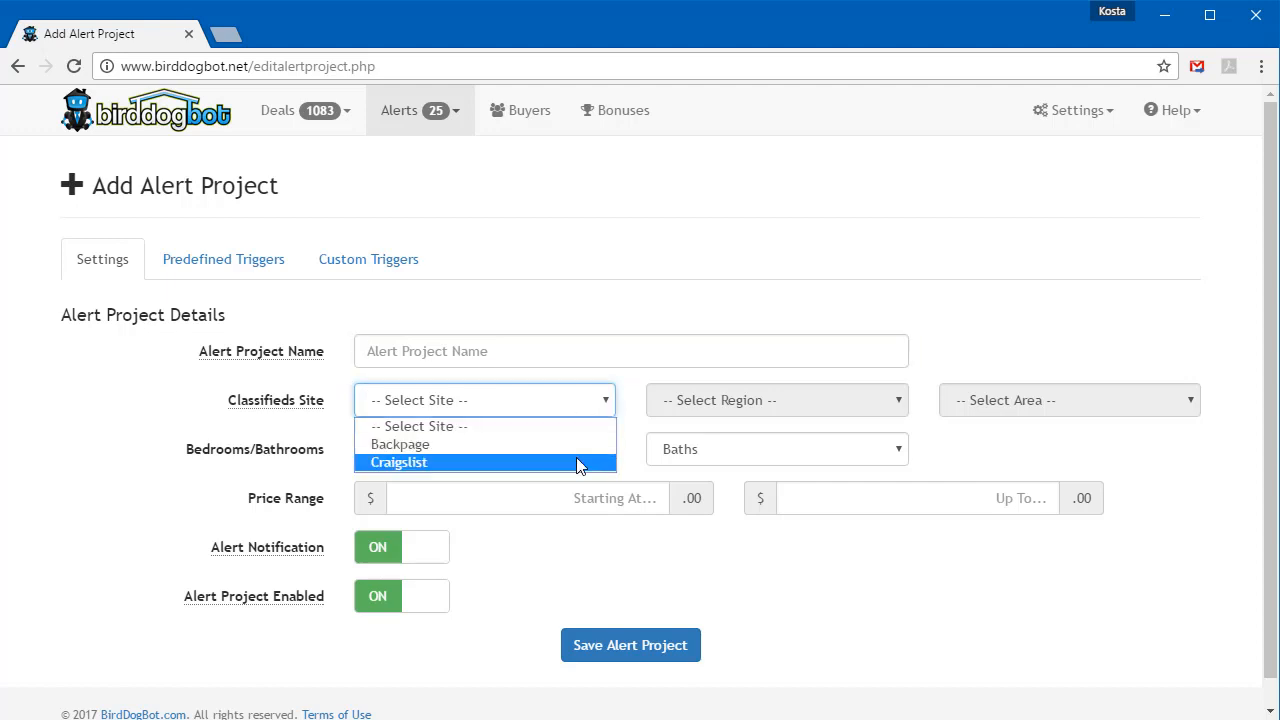
left_click(579, 462)
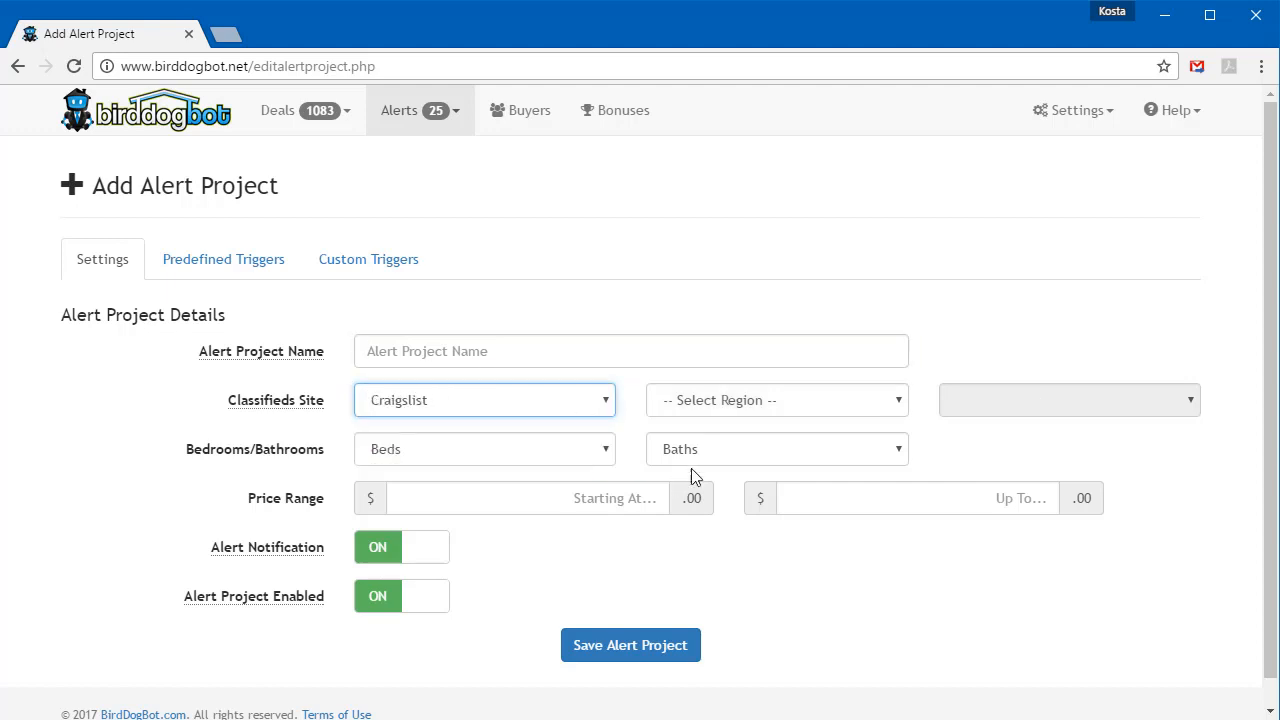
left_click(899, 408)
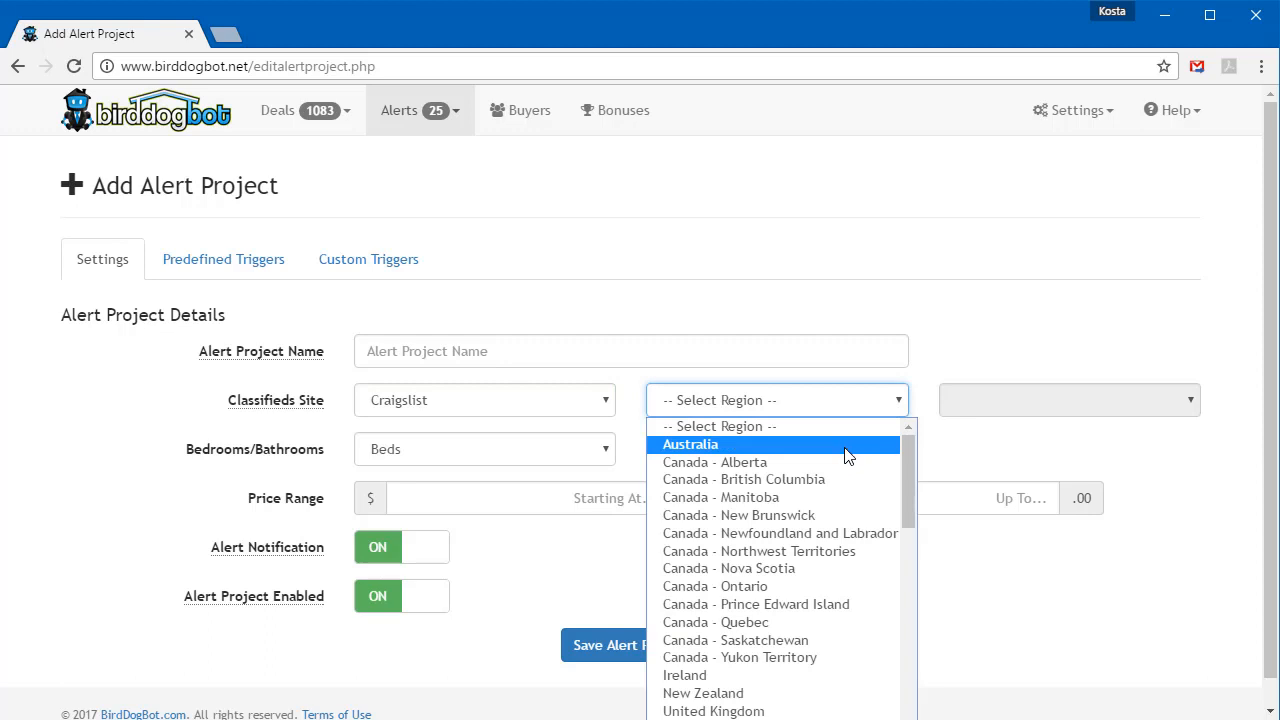
left_click(778, 696)
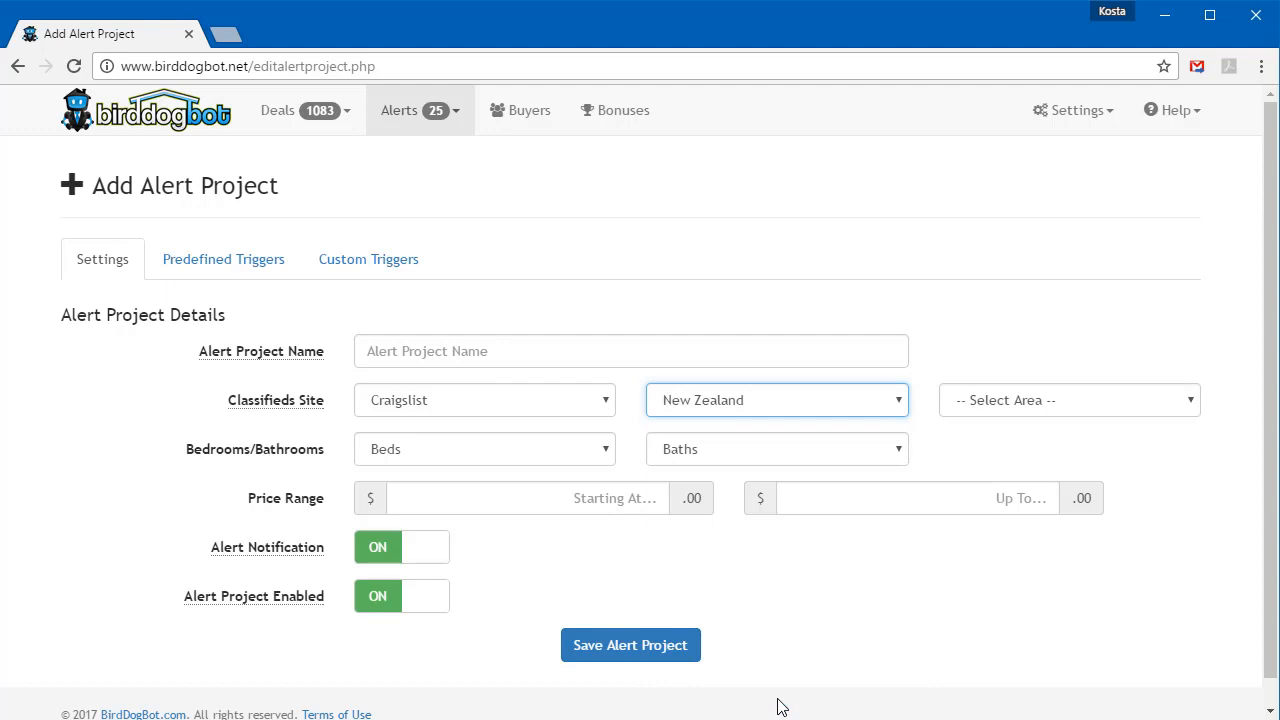
left_click(899, 410)
scroll(880, 560, "down", 4)
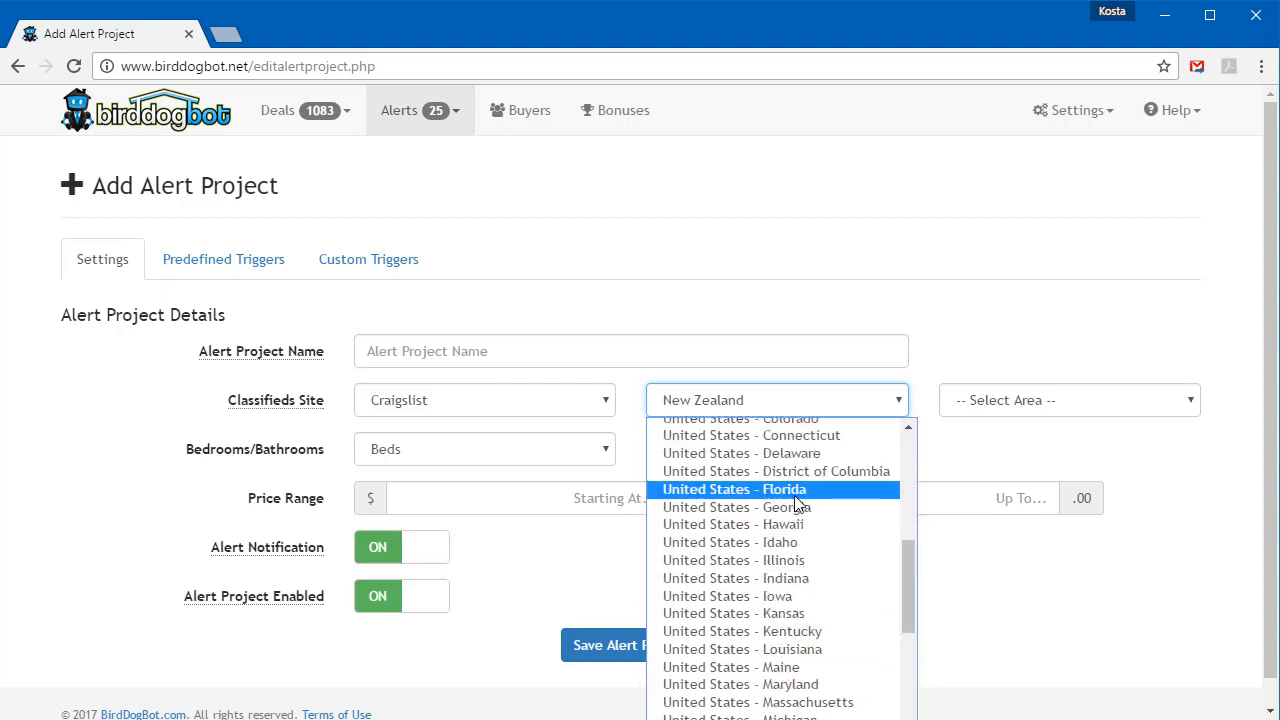
left_click(790, 490)
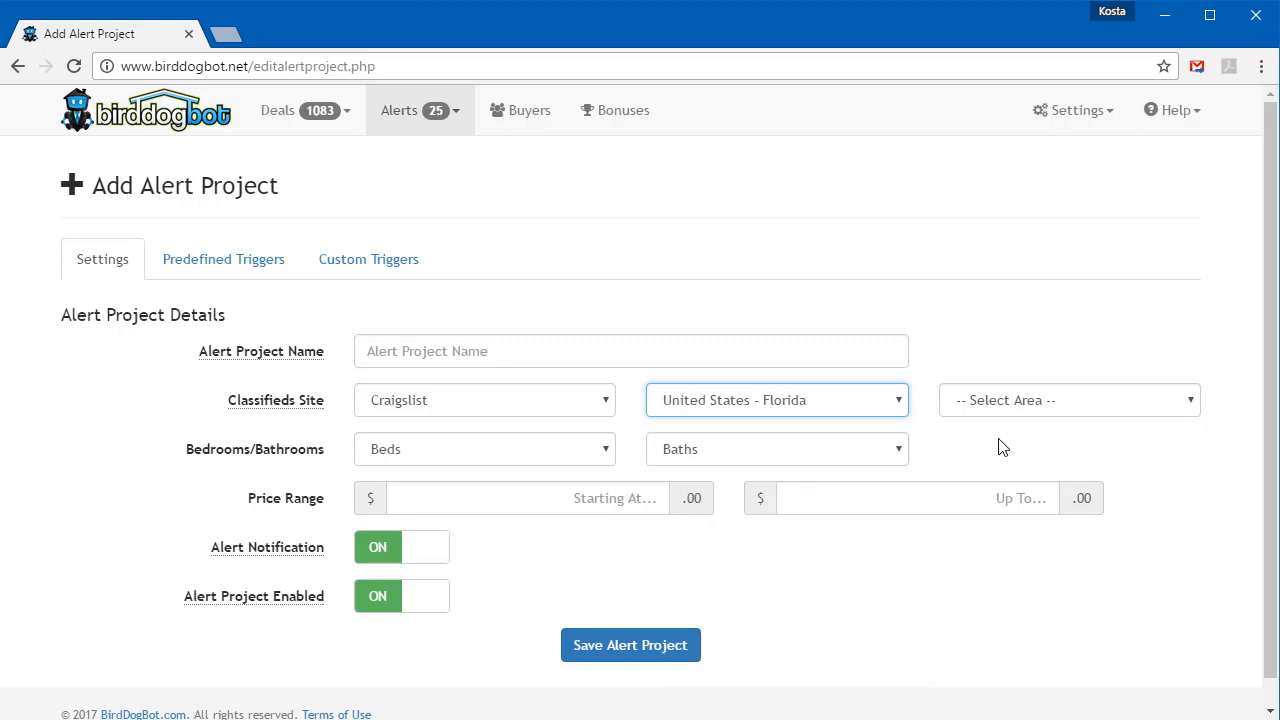
left_click(1153, 408)
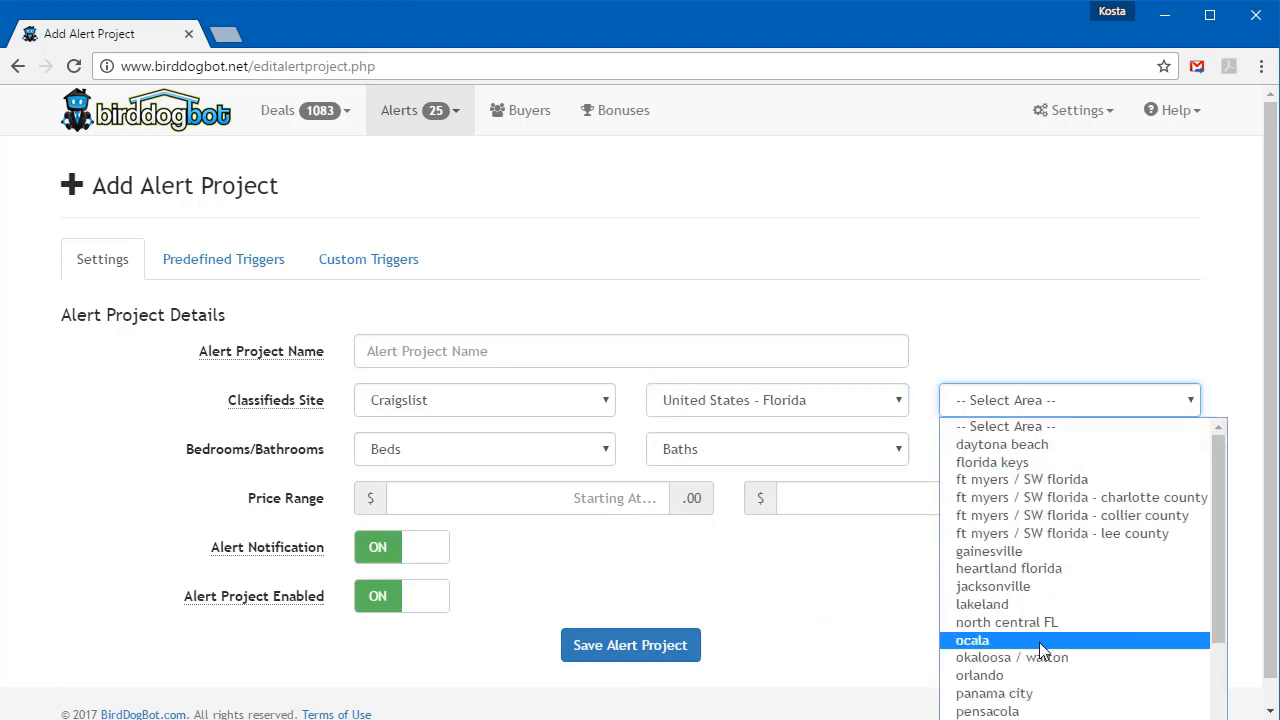
left_click(1035, 677)
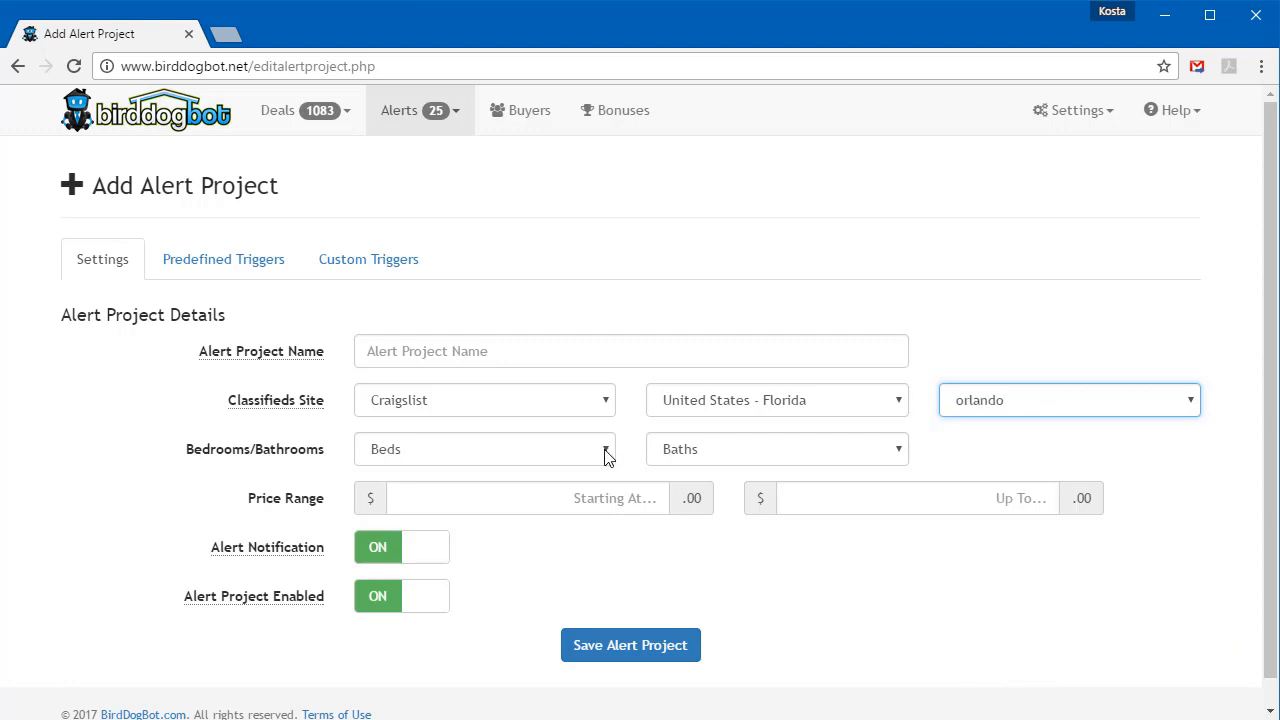
Set the alert criteria to 2+ bedrooms, 1+ bathrooms, and a price range of $25,000 to $150,000.
left_click(606, 451)
left_click(563, 529)
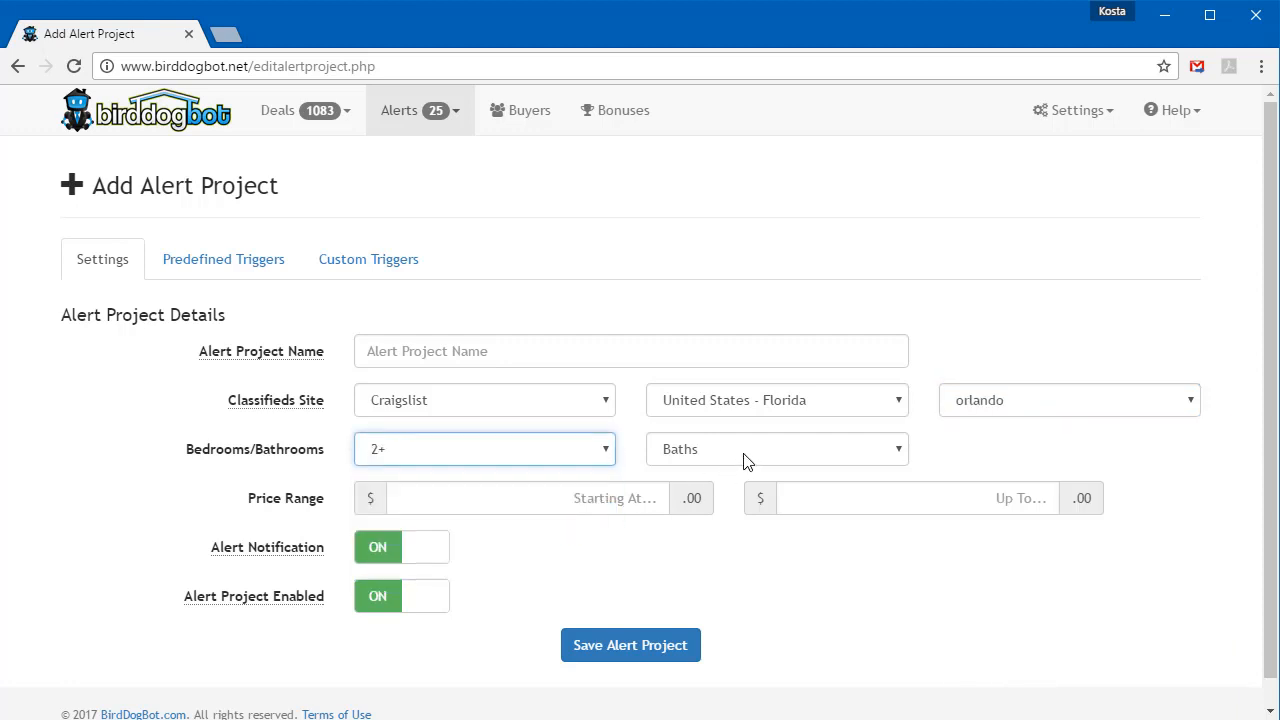
left_click(744, 457)
left_click(735, 510)
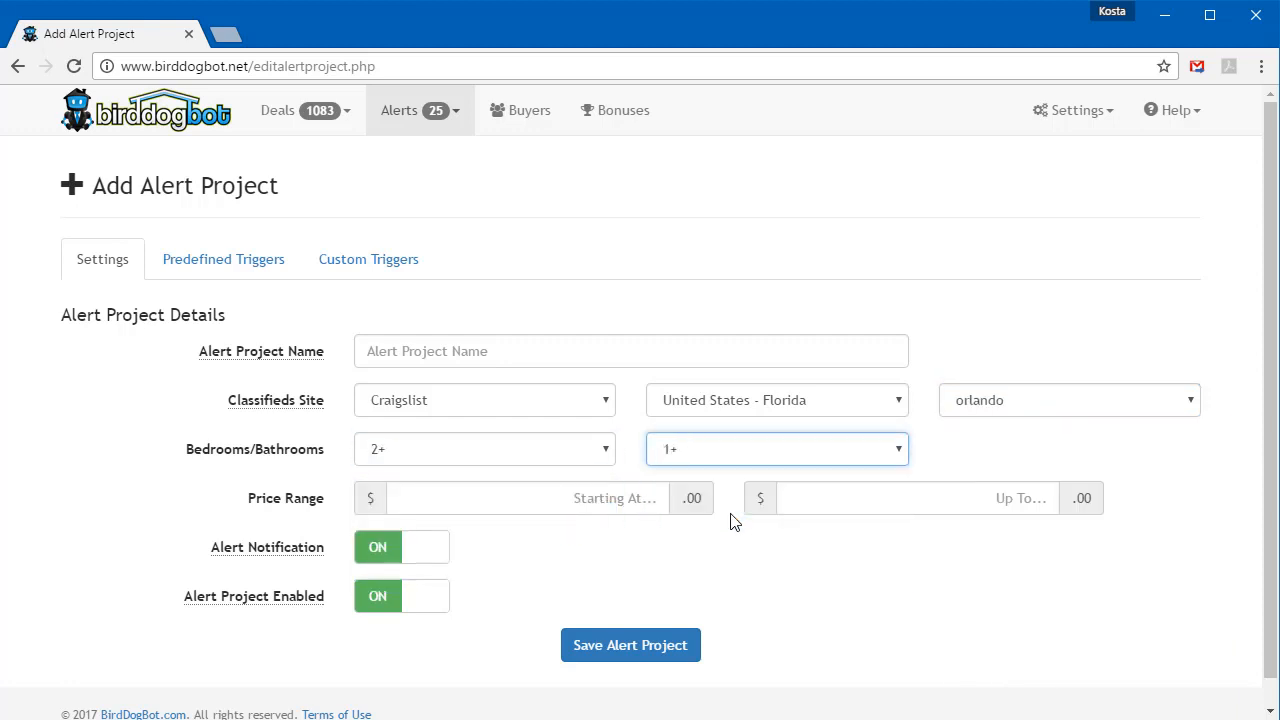
left_click(636, 498)
type("250000")
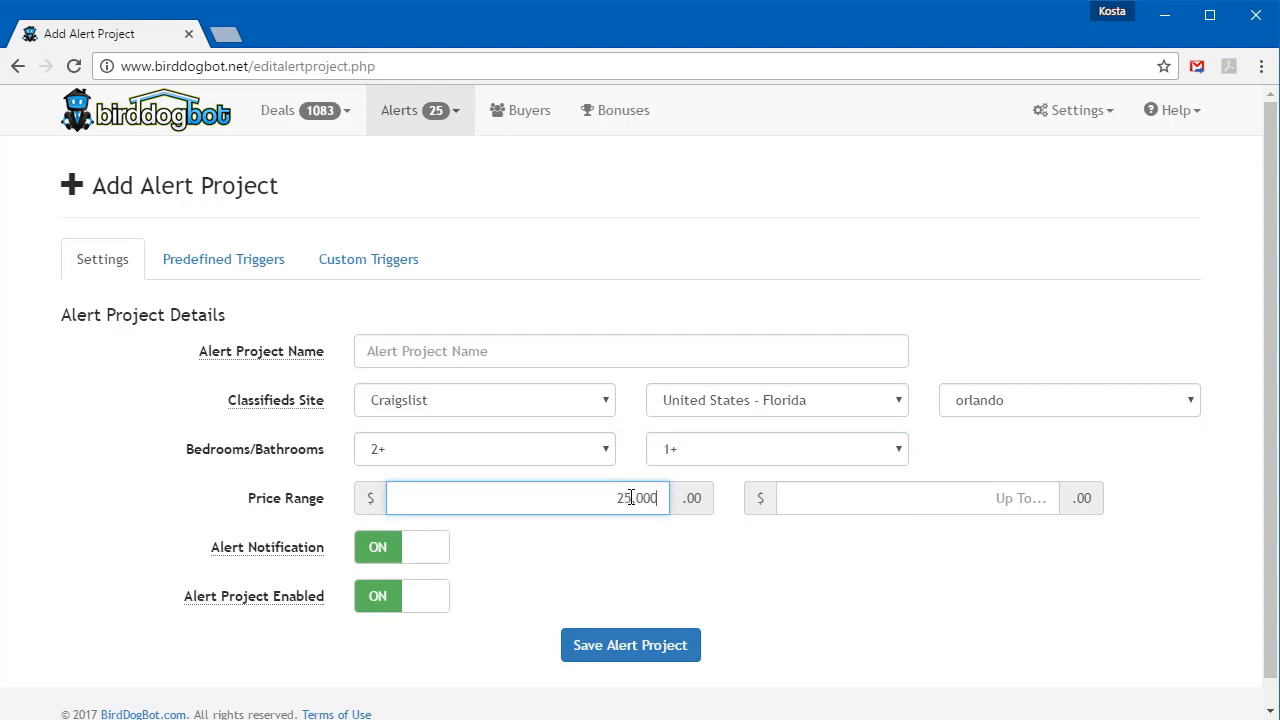
left_click(940, 500)
type("150,000")
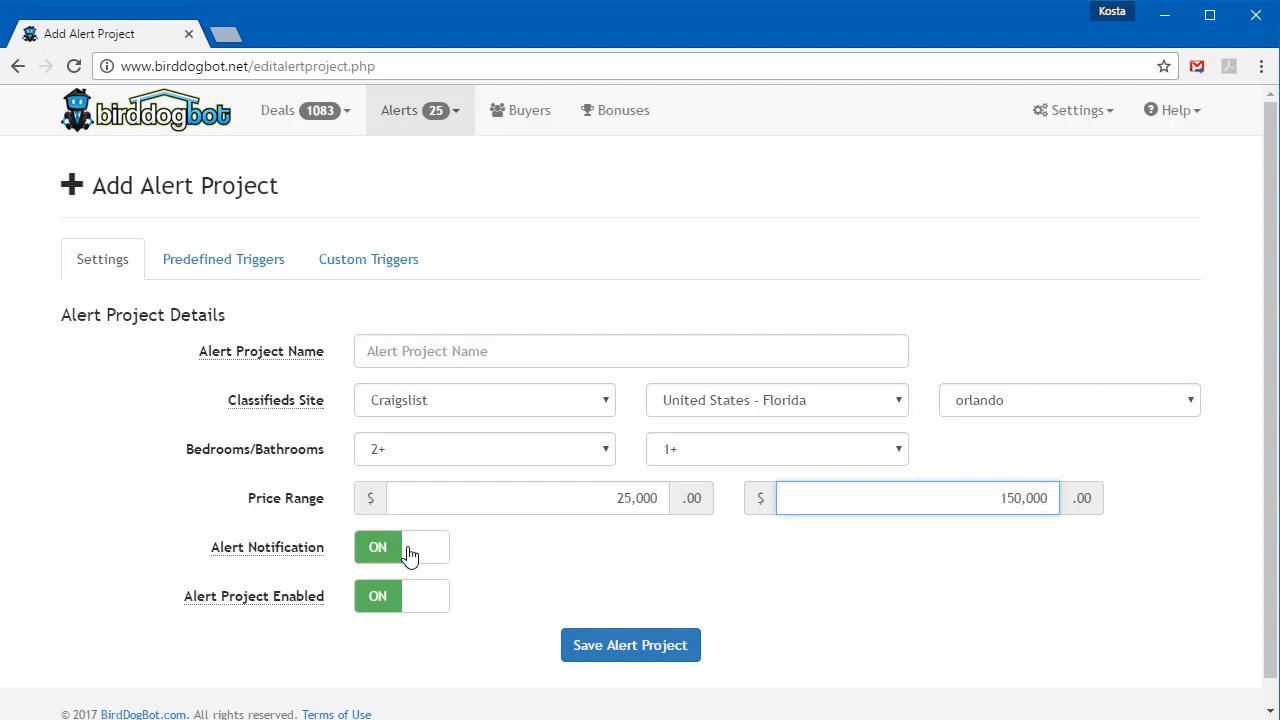
Open the predefined triggers and look over the investor deal, repair and personal problem post options.
left_click(243, 262)
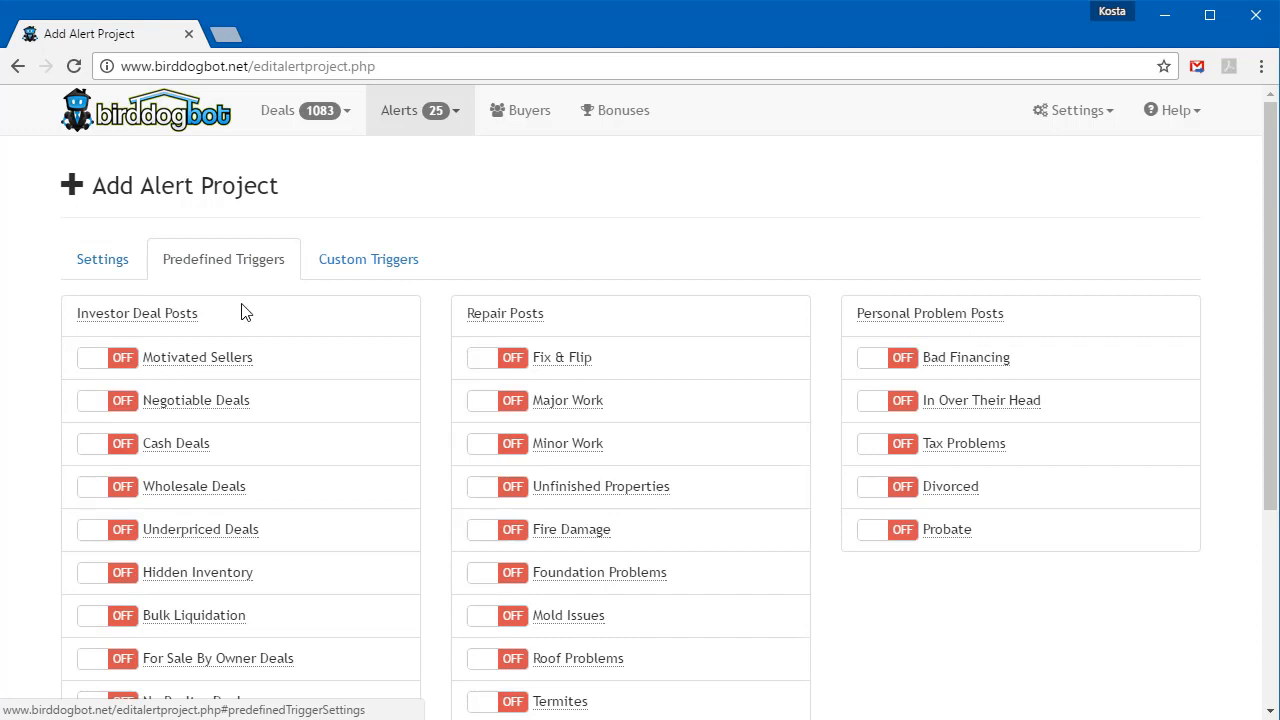
scroll(234, 334, "down", 1)
scroll(171, 471, "down", 2)
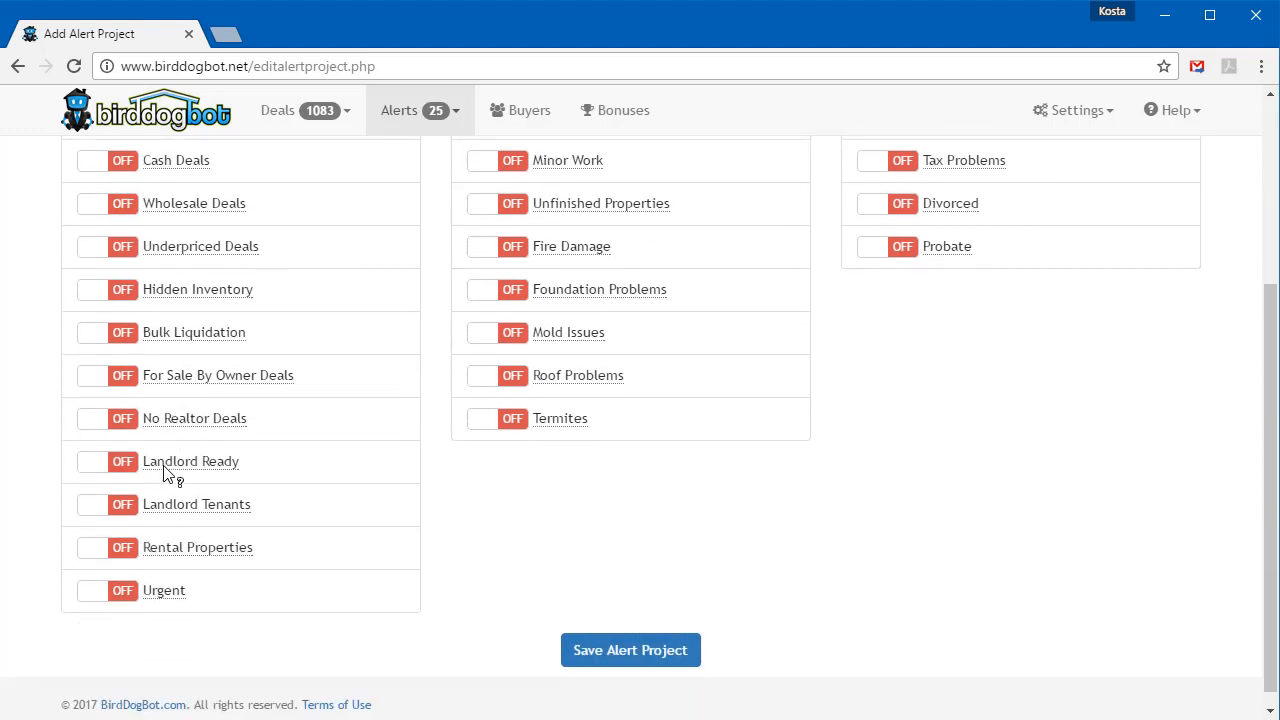
scroll(519, 484, "up", 2)
scroll(540, 430, "up", 1)
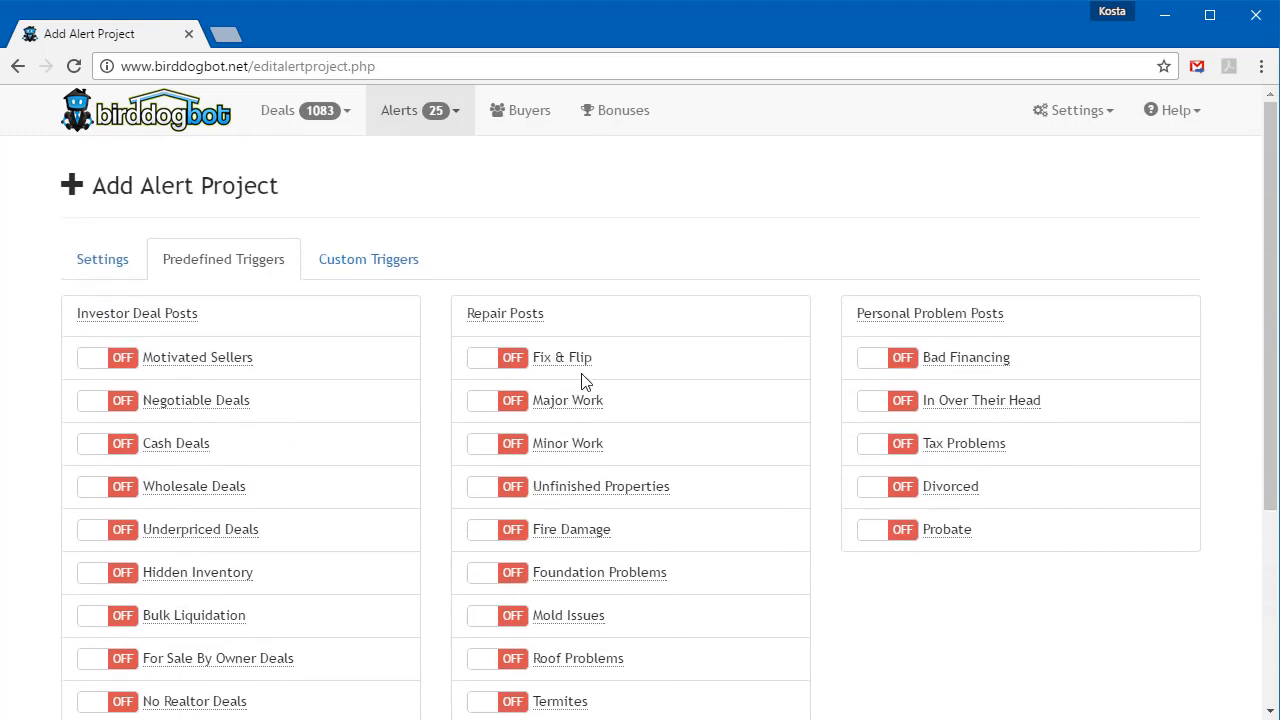
scroll(571, 477, "down", 1)
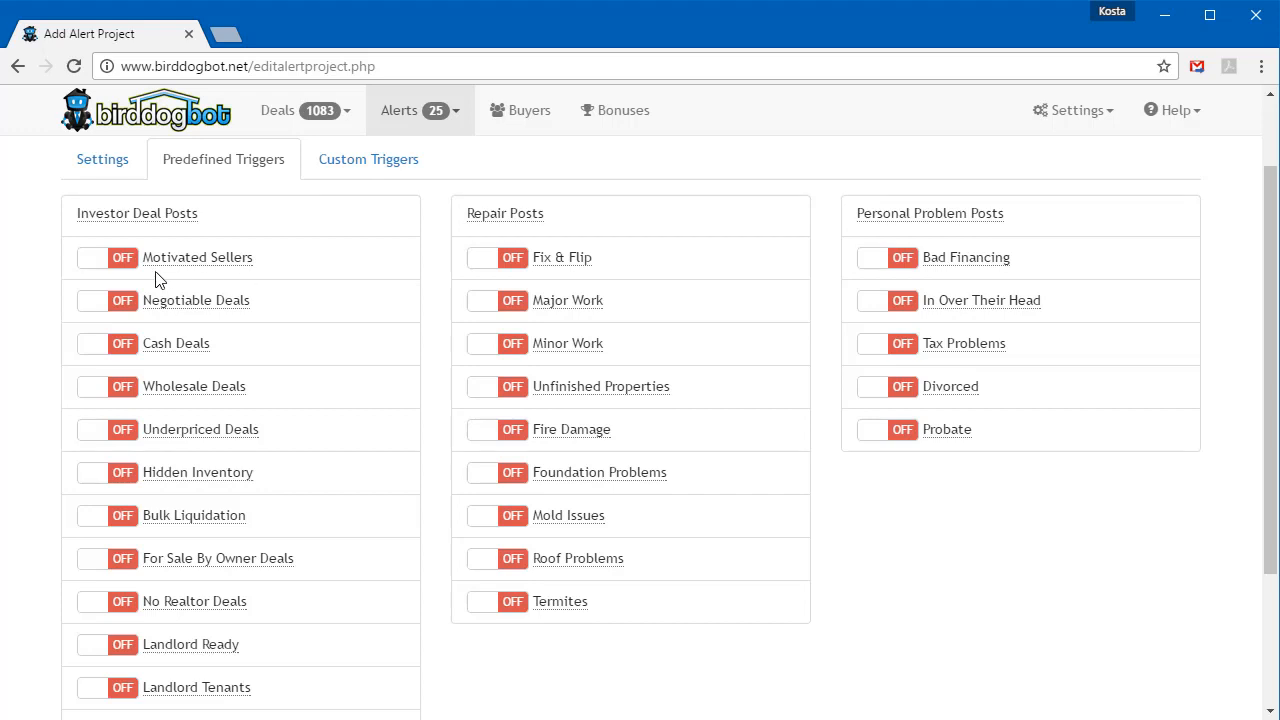
left_click(90, 264)
left_click(89, 306)
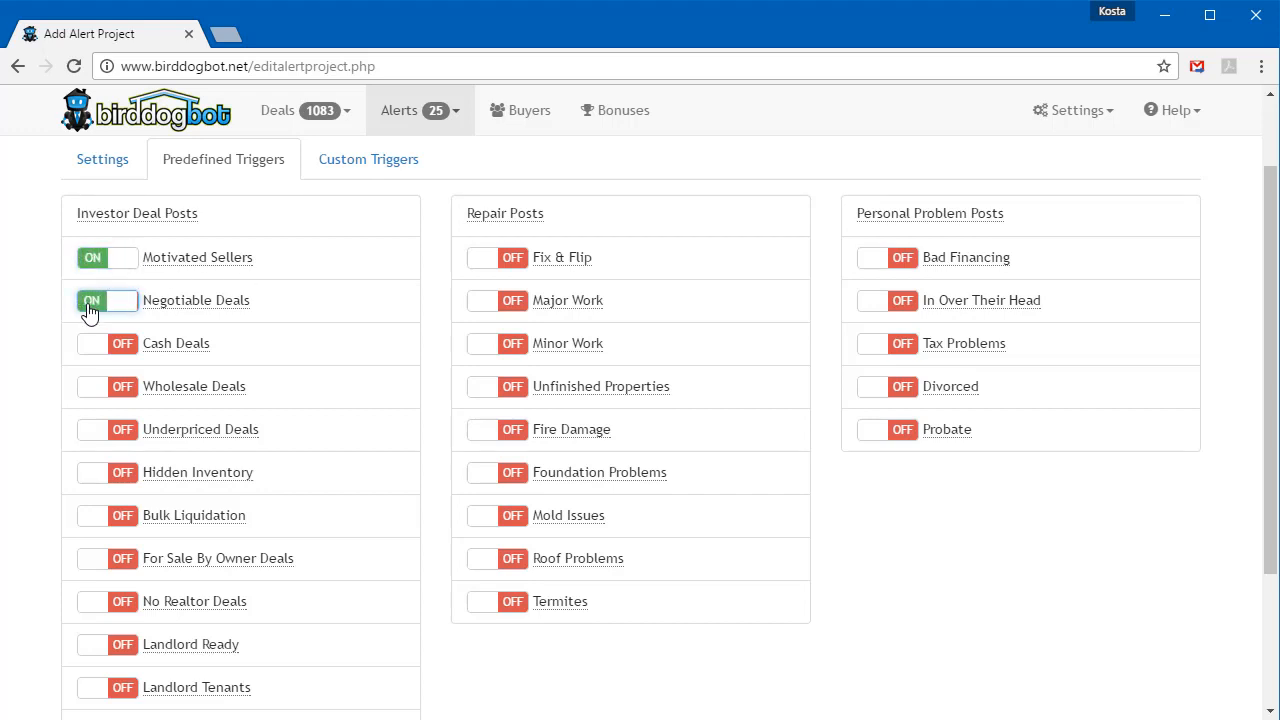
left_click(490, 602)
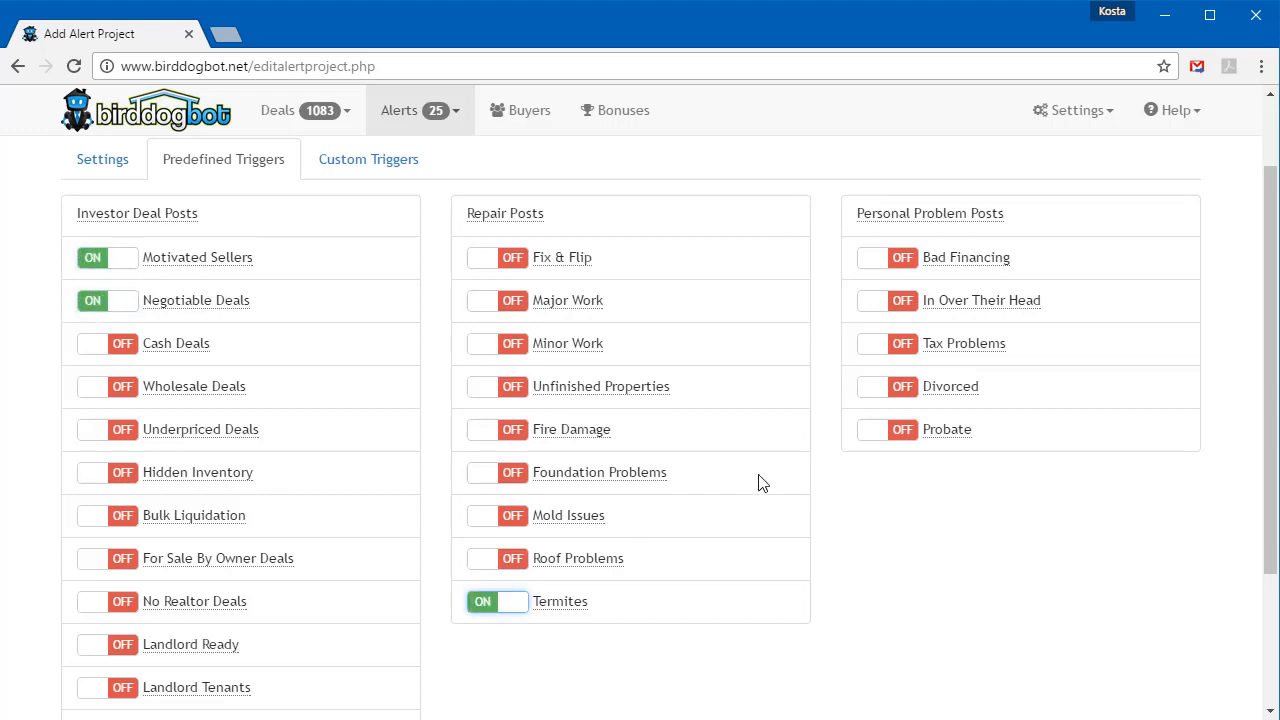
left_click(870, 266)
left_click(870, 266)
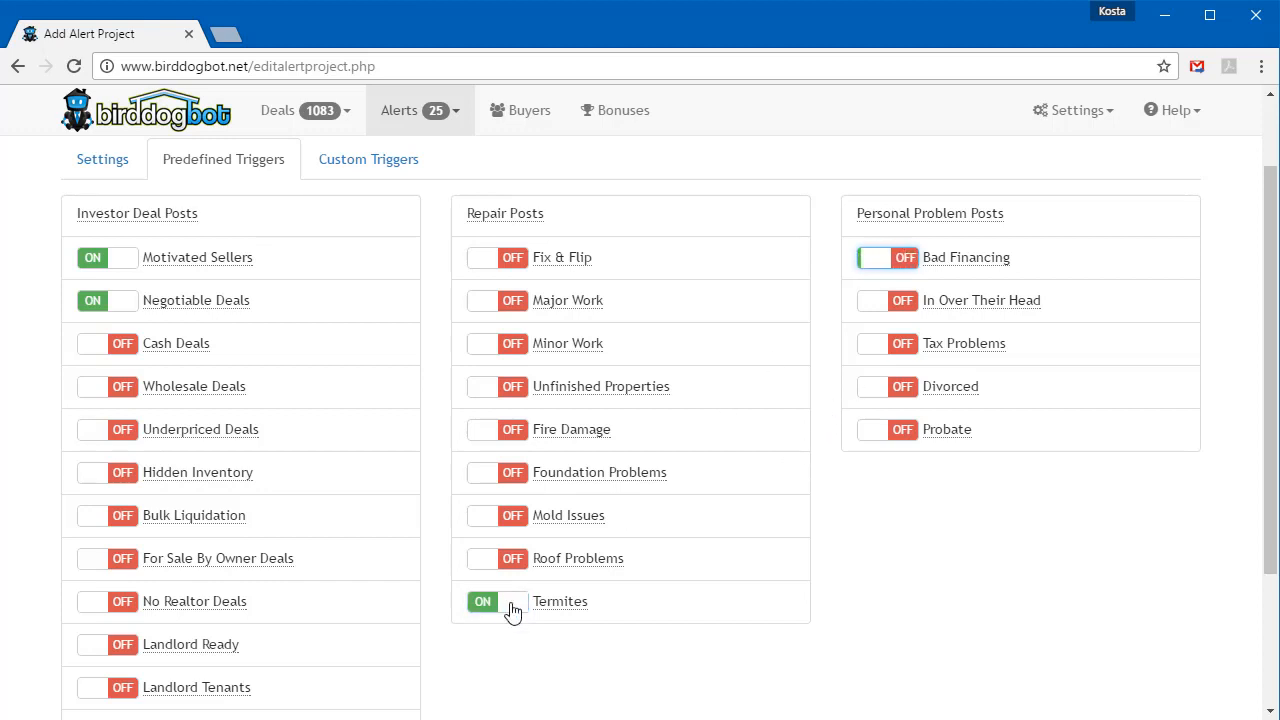
left_click(505, 605)
left_click(120, 306)
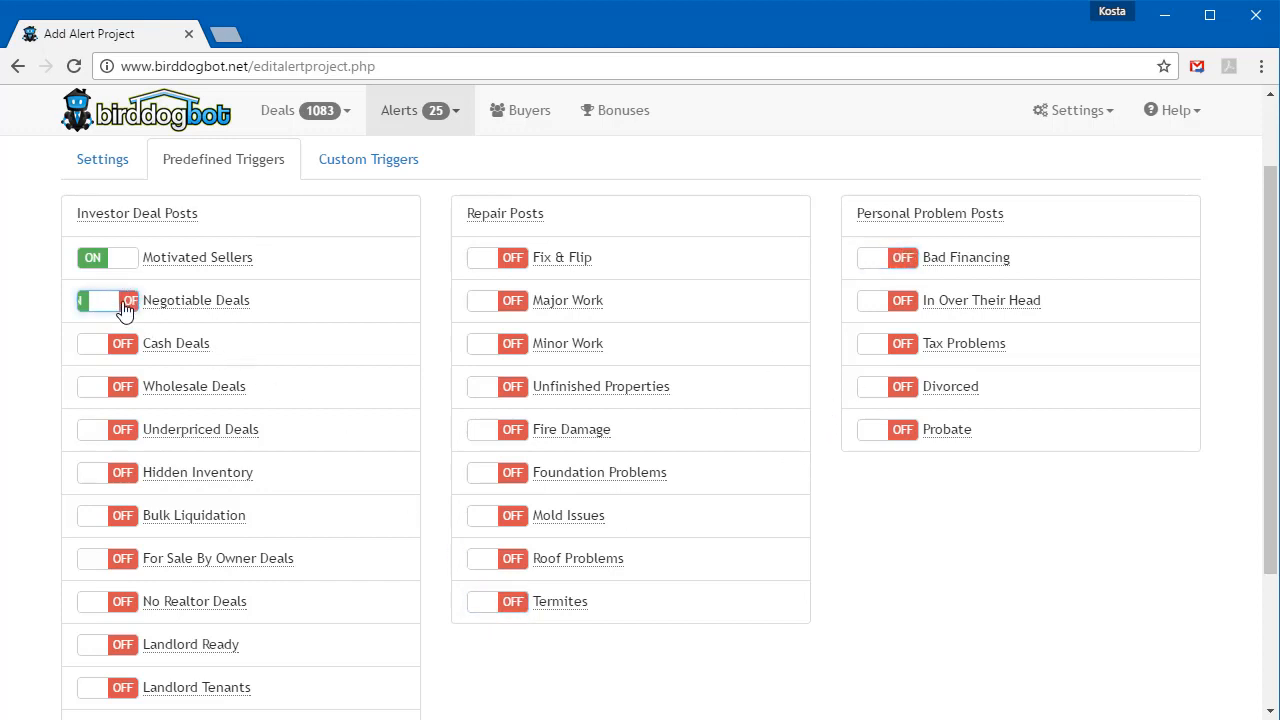
left_click(116, 261)
Turn on the Motivated Sellers, Termites and Bad Financing predefined triggers.
left_click(94, 263)
left_click(481, 606)
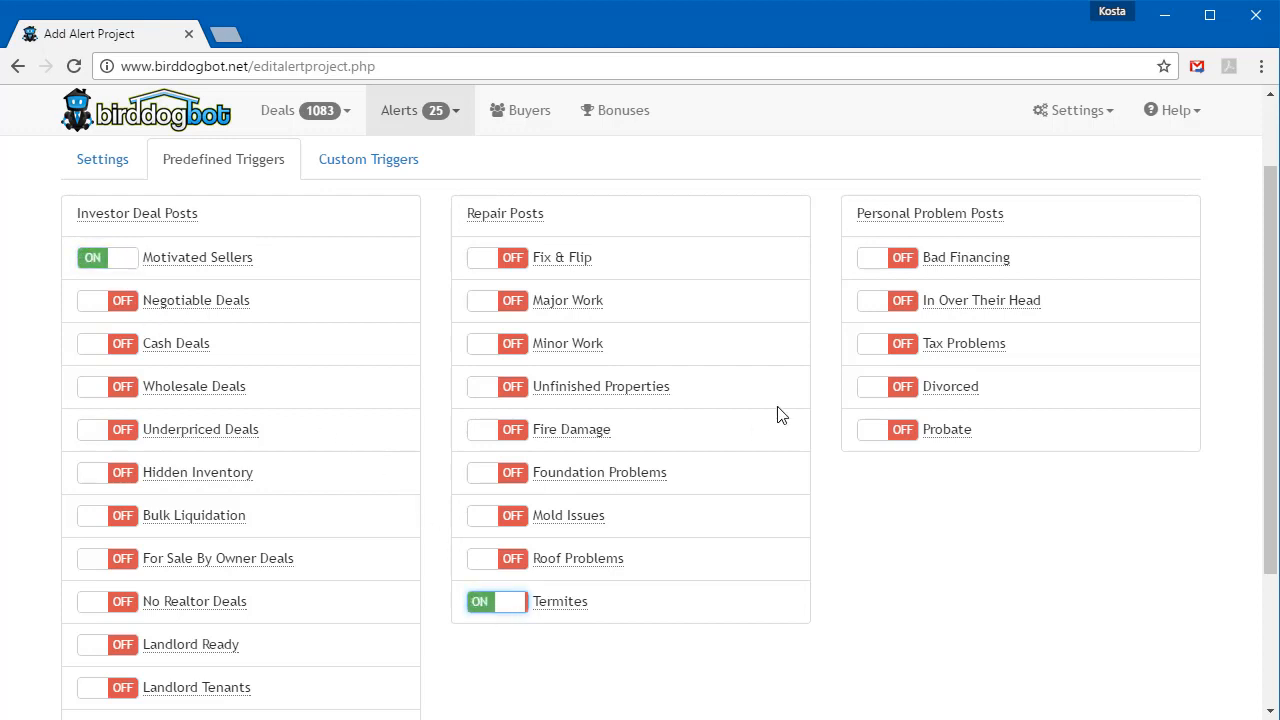
left_click(876, 263)
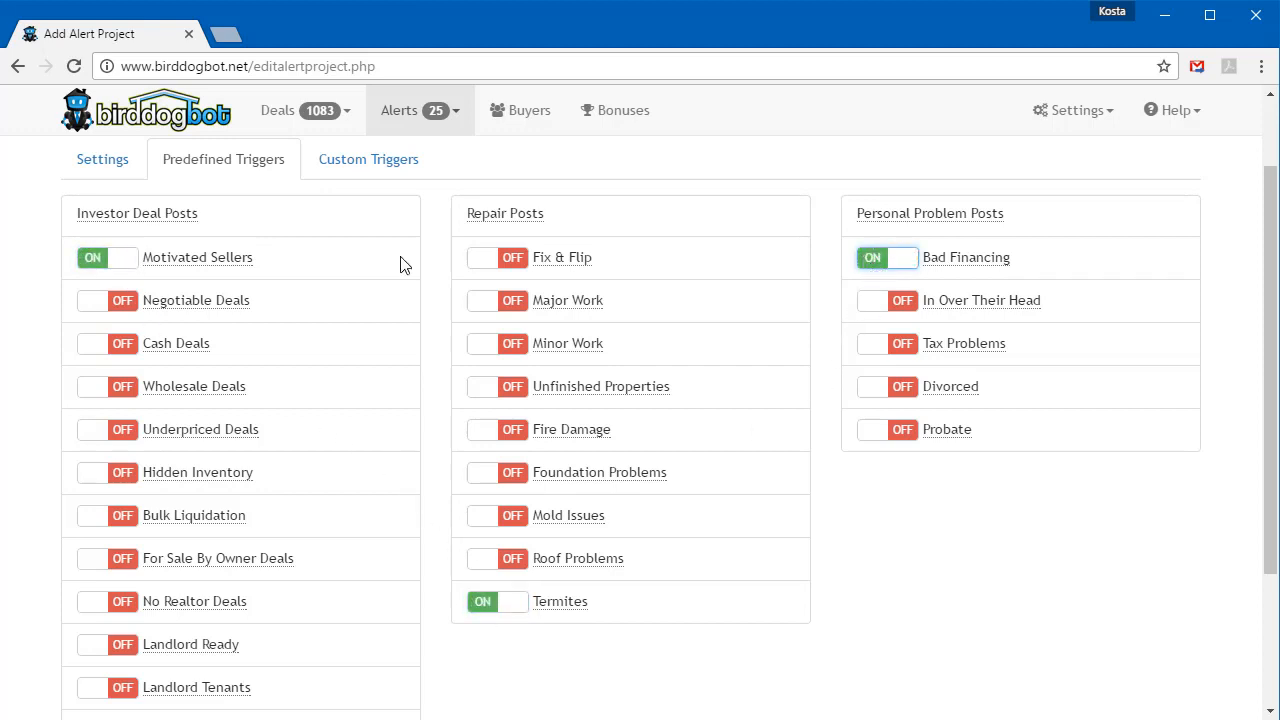
Add a custom trigger named Parking with the keywords "parking | driveway | garage | carport".
left_click(356, 176)
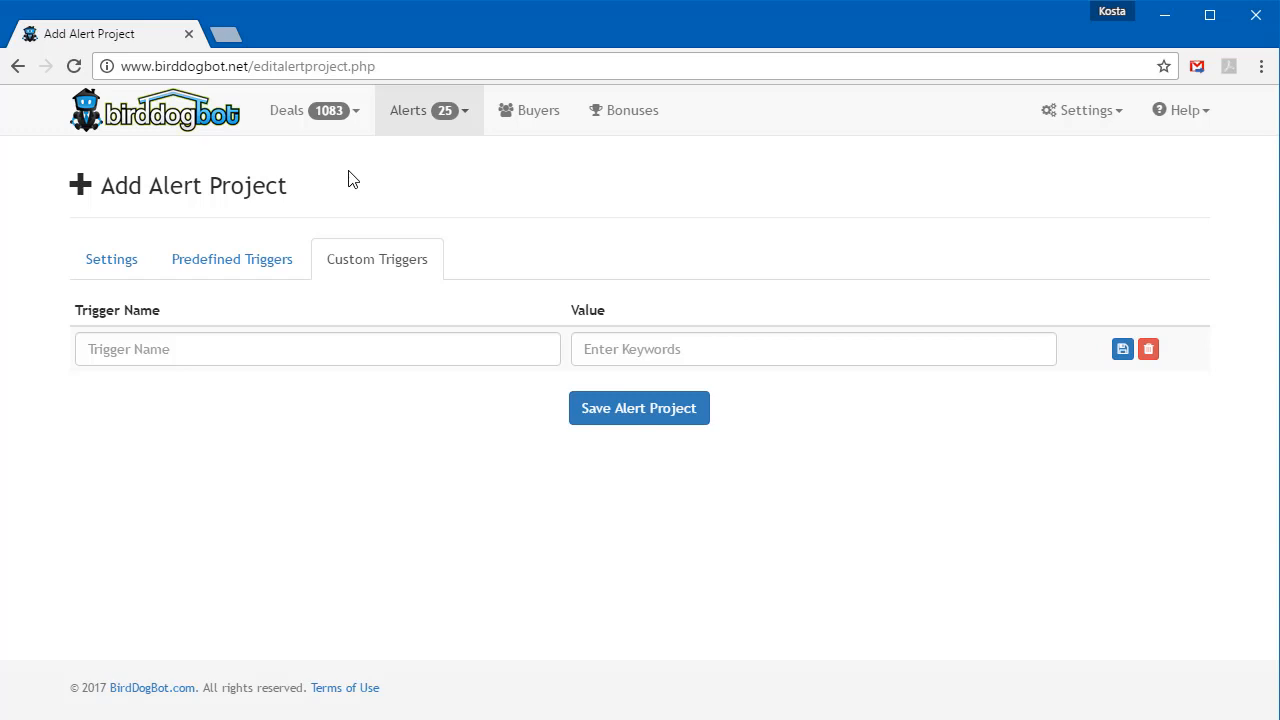
left_click(385, 352)
type("P")
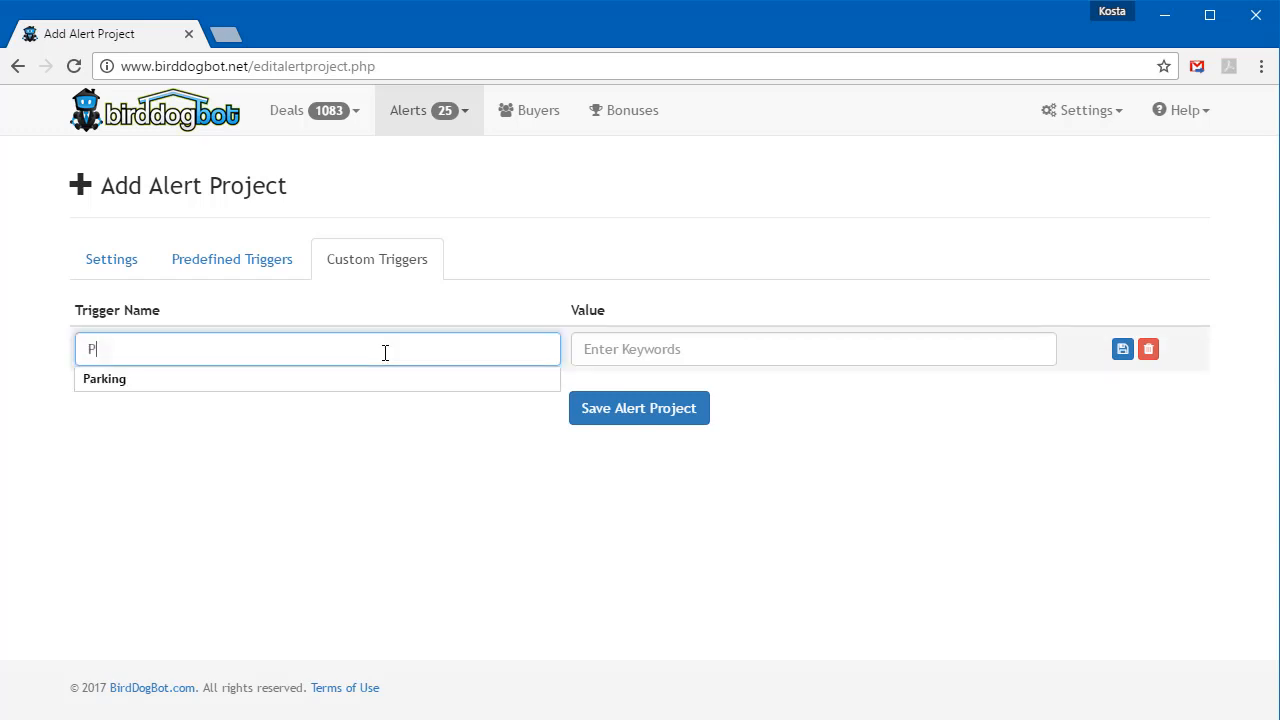
type("arking")
left_click(611, 349)
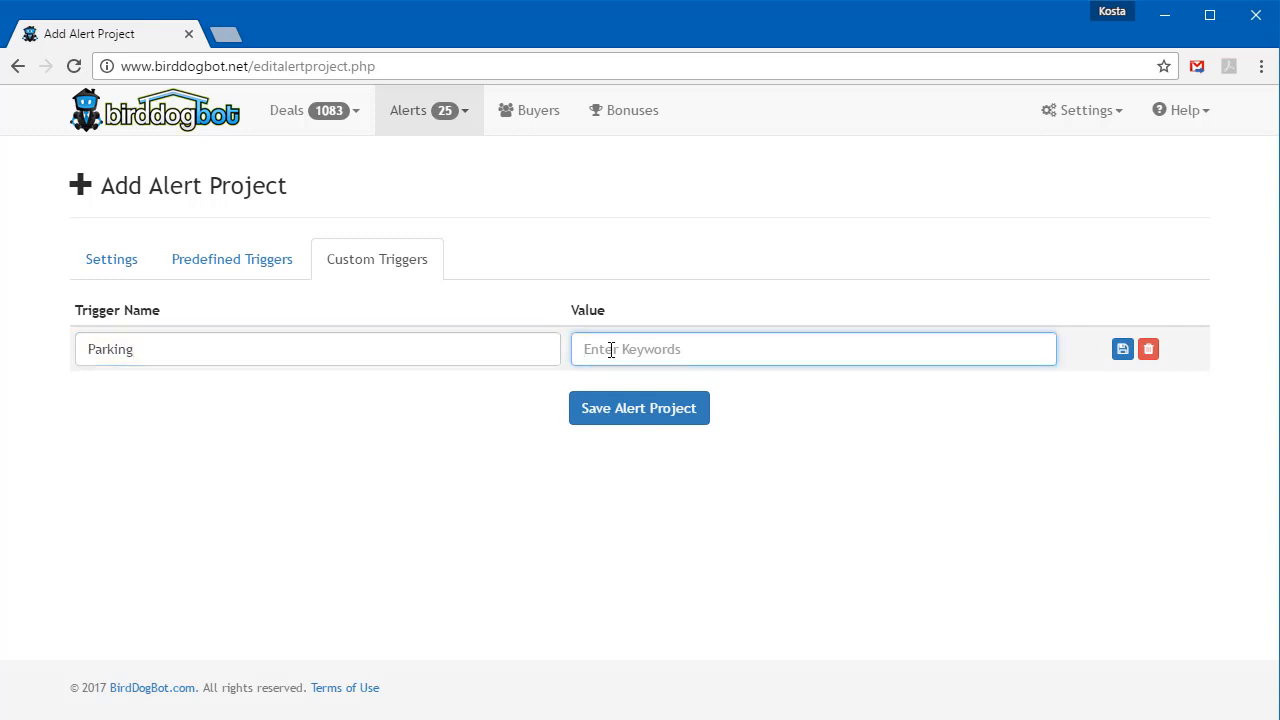
type("parking | driveway | garage | carport")
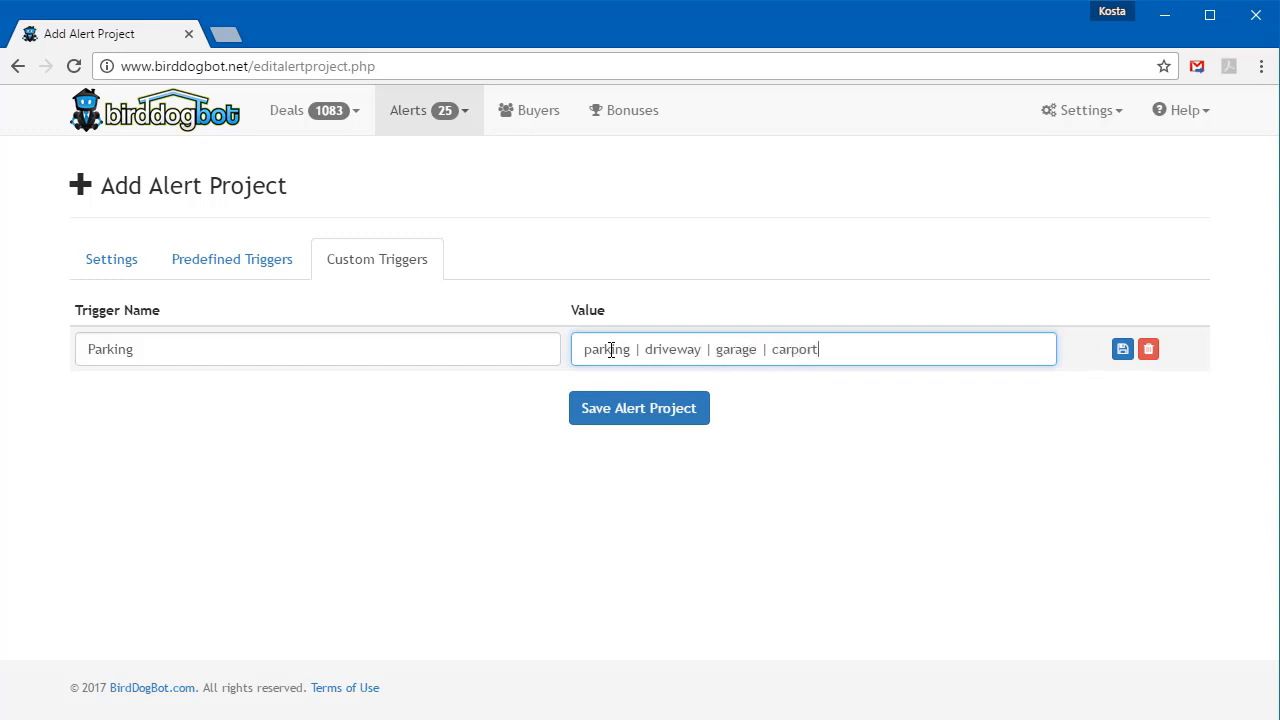
left_click_drag(630, 350, 717, 350)
left_click_drag(759, 343, 772, 343)
left_click(770, 381)
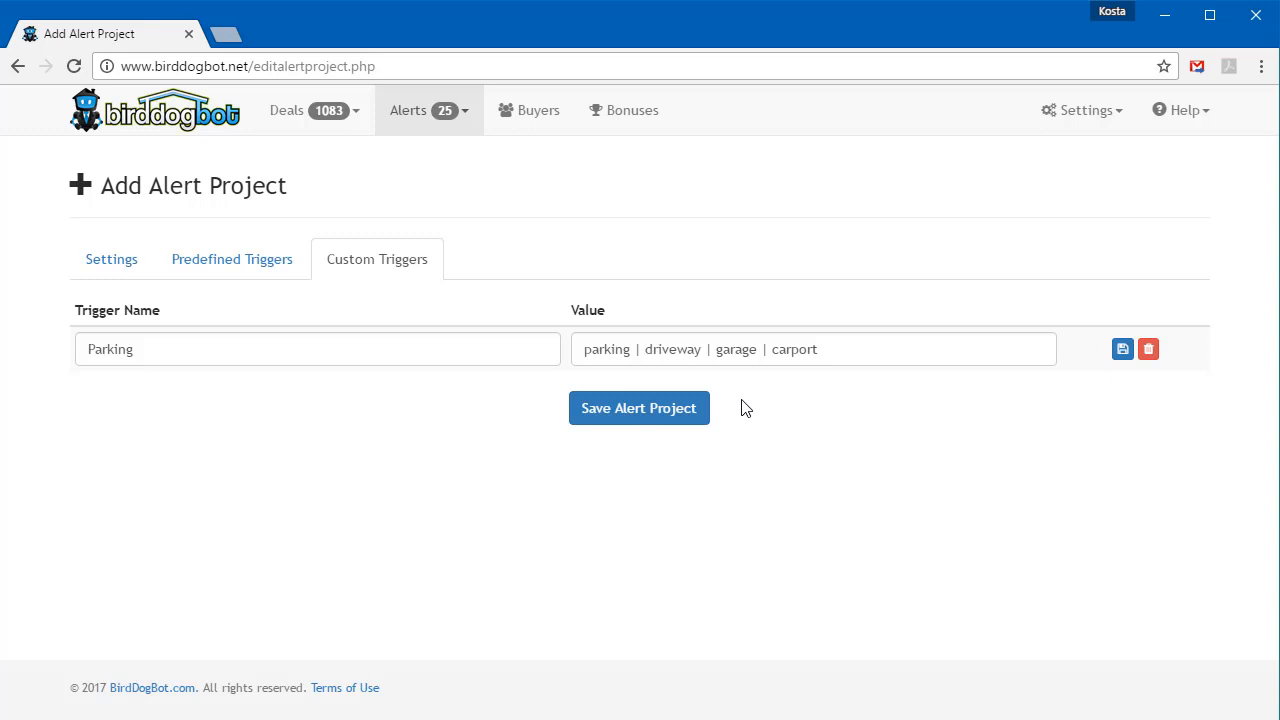
Save the alert project and run the Orlando Craigslist project from the list of alert projects.
left_click(657, 413)
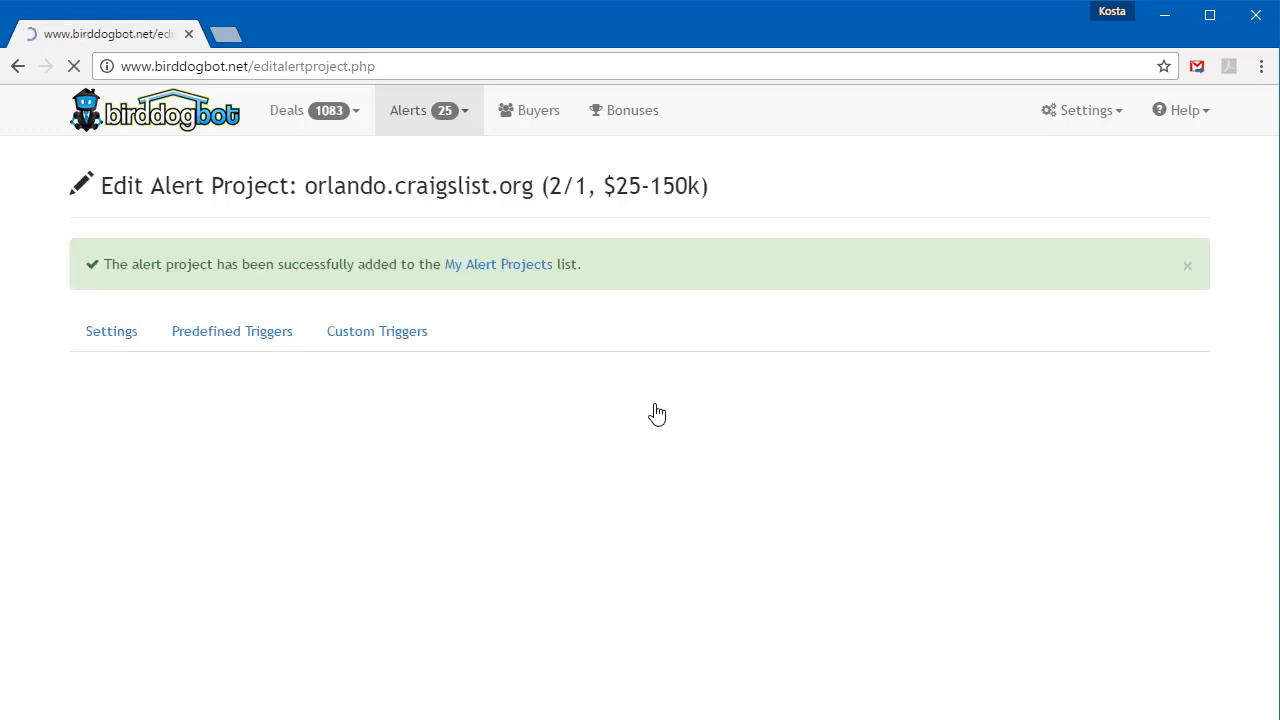
left_click(495, 268)
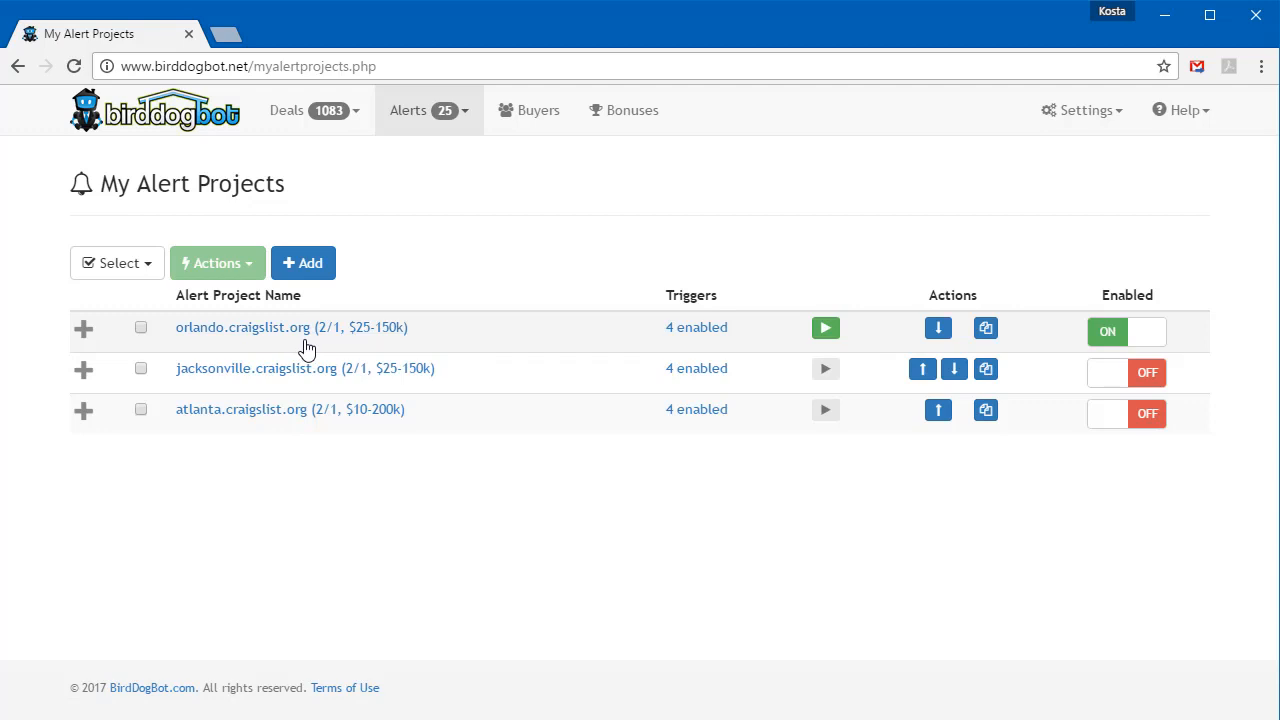
left_click(825, 334)
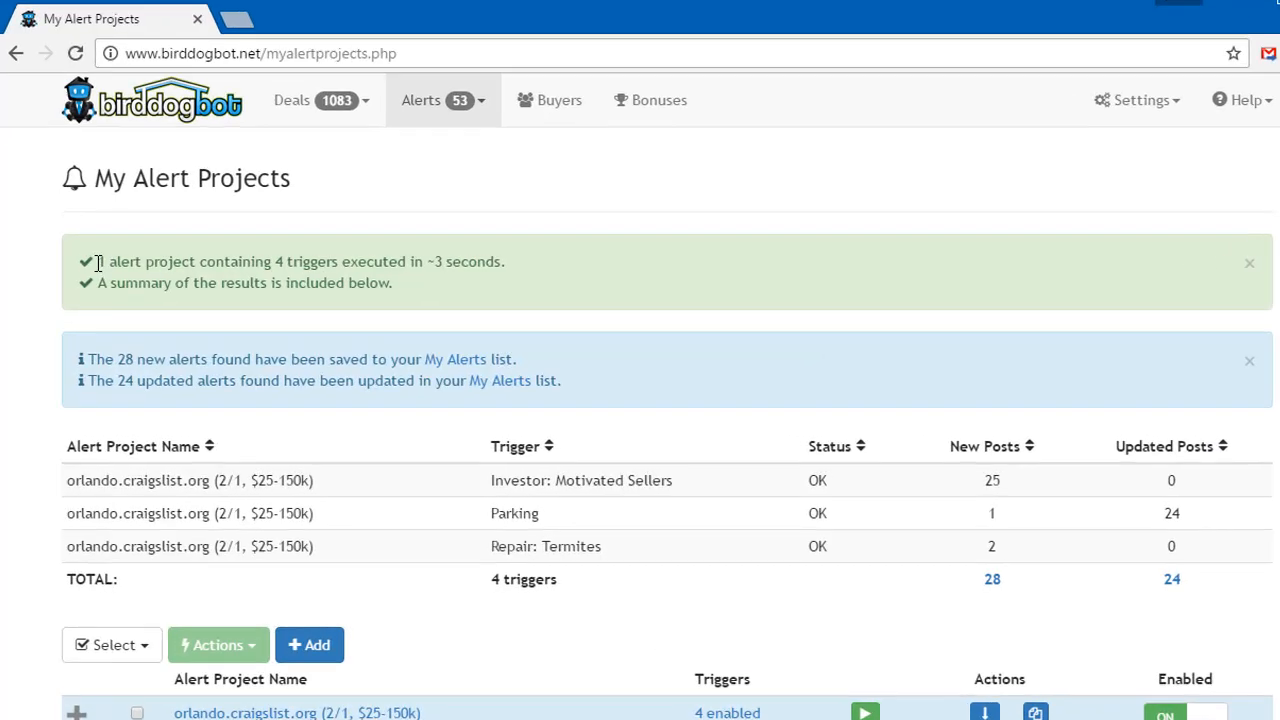
Highlight the execution summary and the message about new alerts saved to the My Alerts list.
left_click_drag(103, 262, 517, 257)
left_click(90, 378)
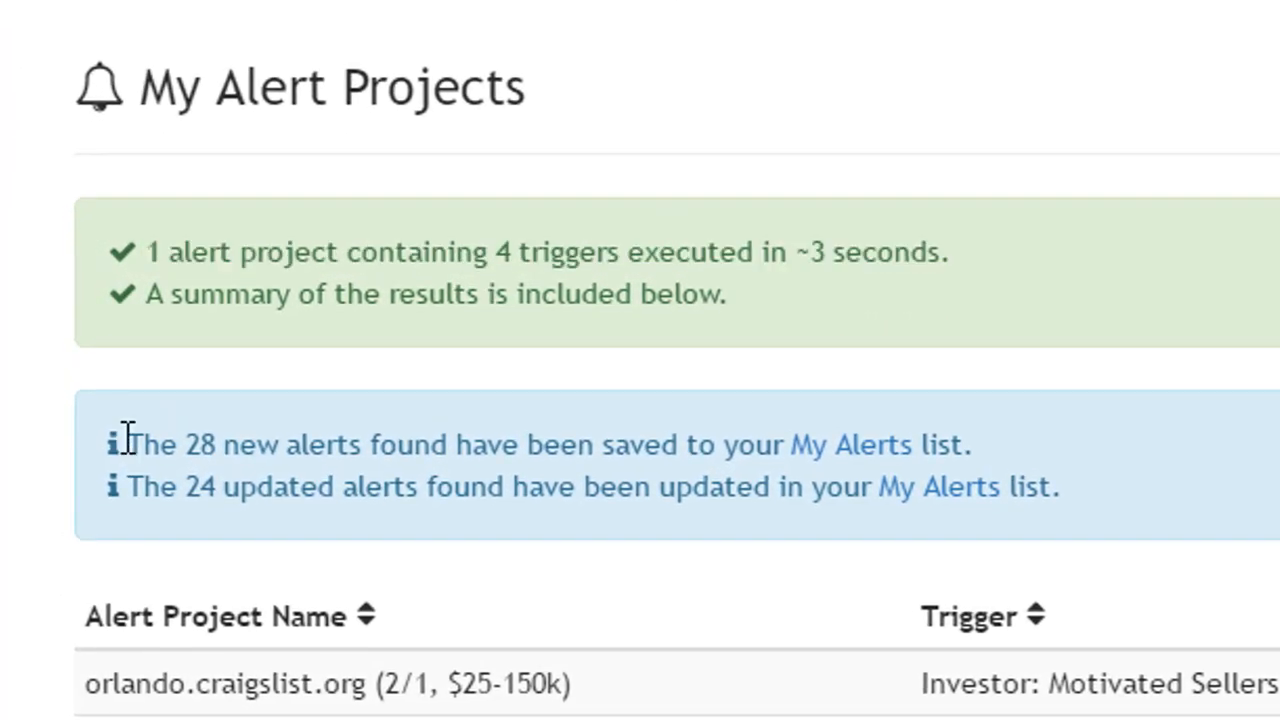
left_click_drag(128, 440, 925, 444)
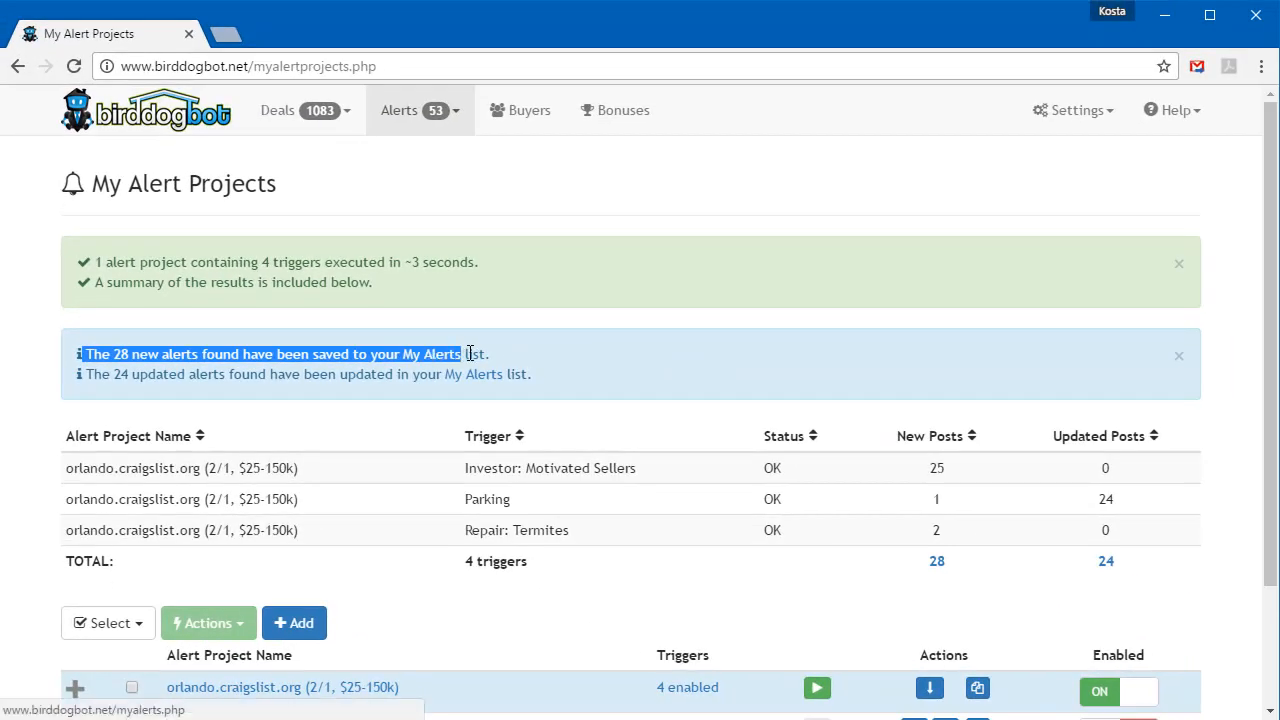
left_click_drag(469, 354, 492, 354)
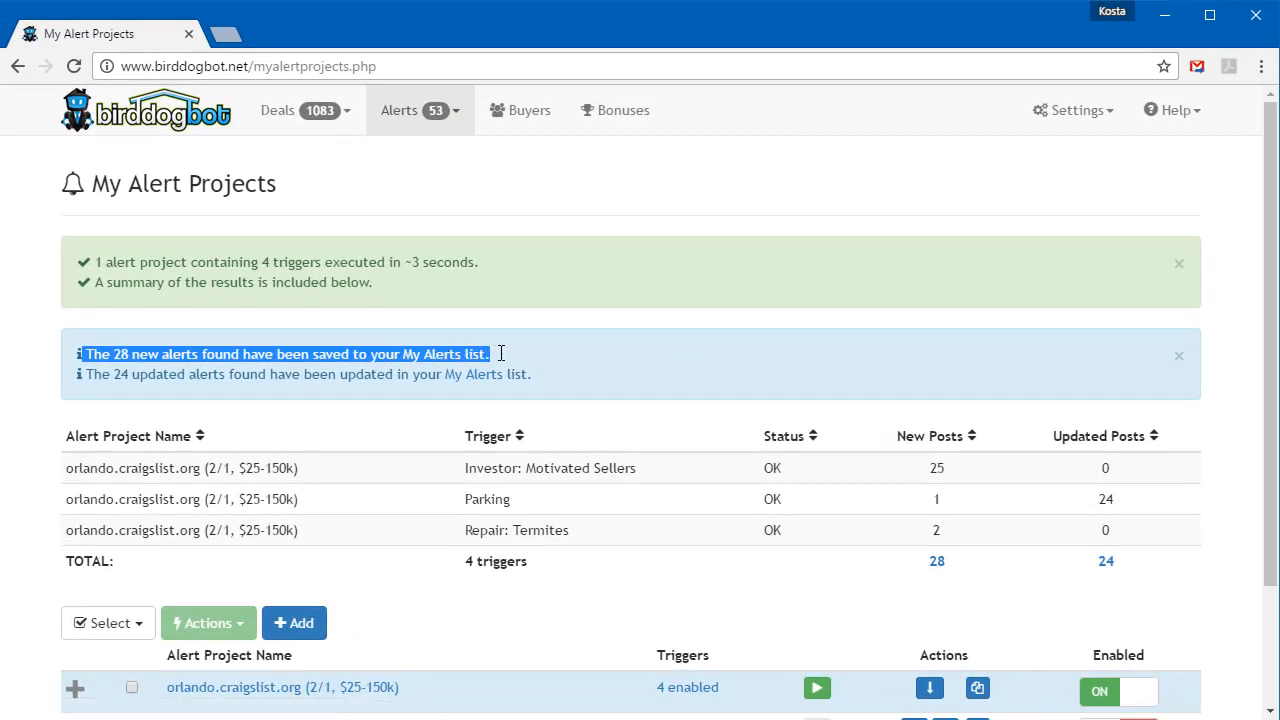
left_click(505, 354)
Open the My Alerts list and look through the posts found by the Parking trigger.
left_click(388, 118)
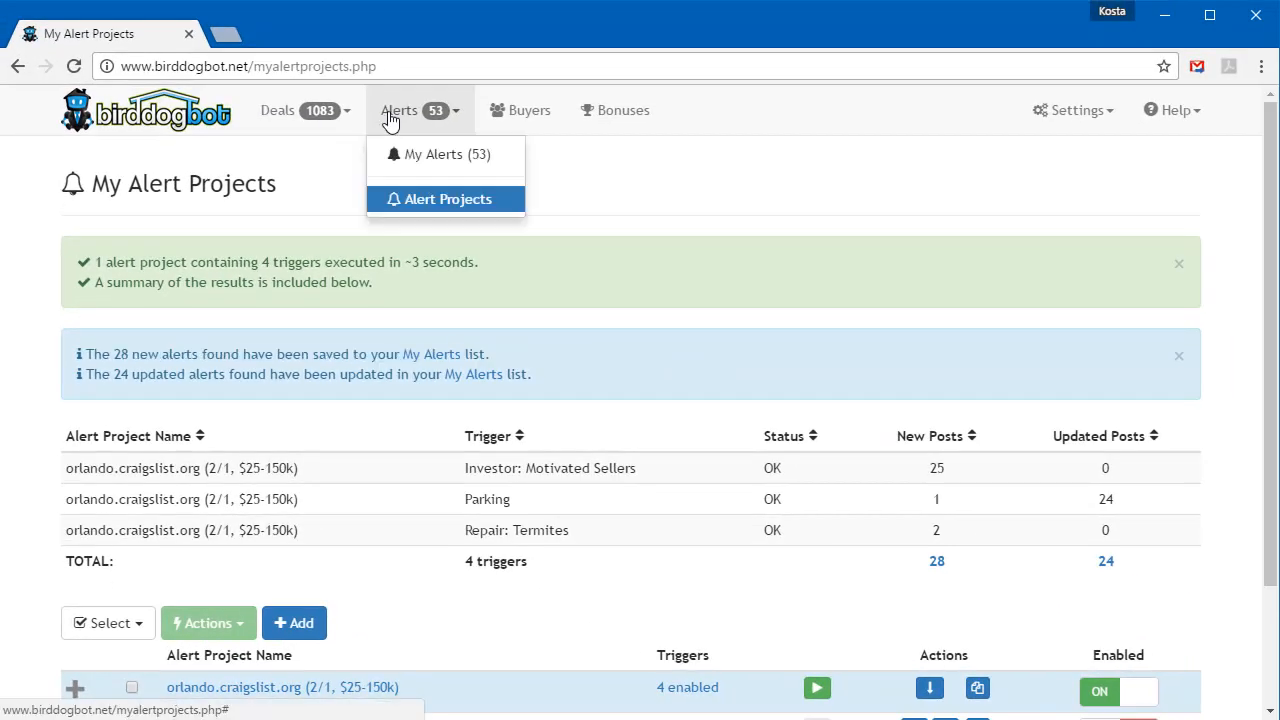
left_click(423, 163)
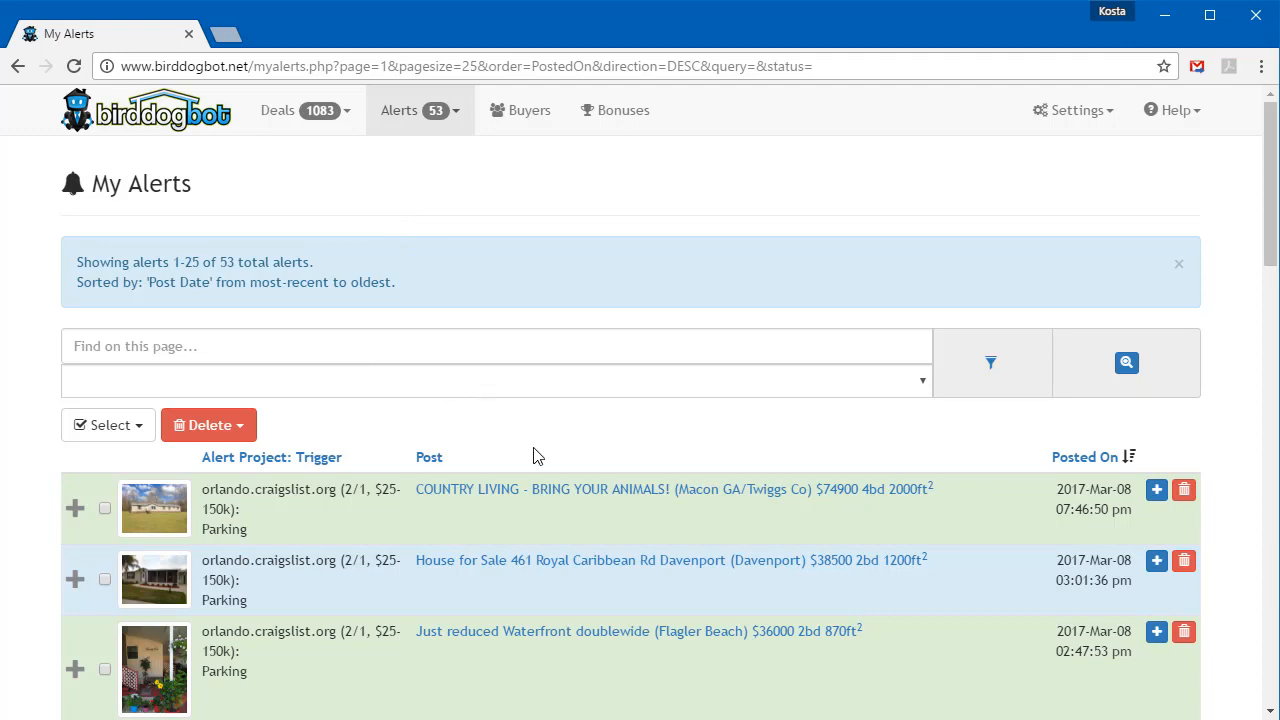
scroll(545, 470, "down", 4)
scroll(520, 475, "down", 4)
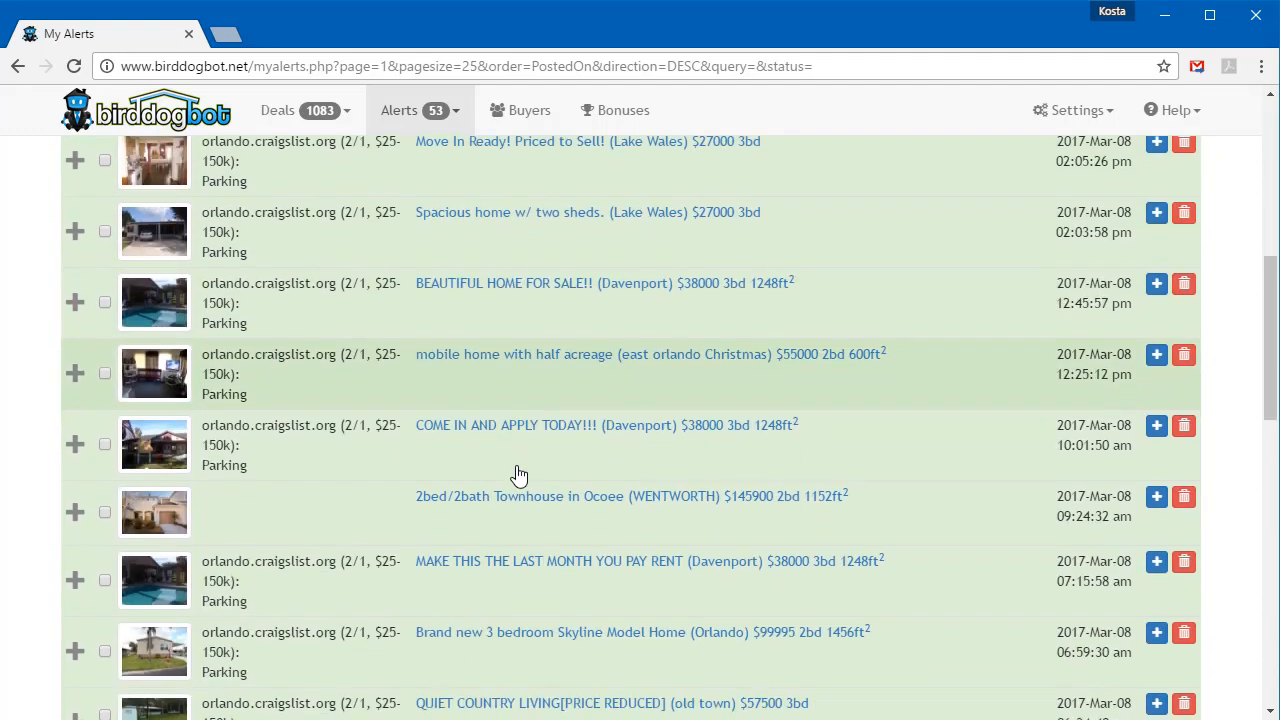
scroll(518, 475, "up", 5)
scroll(518, 475, "up", 2)
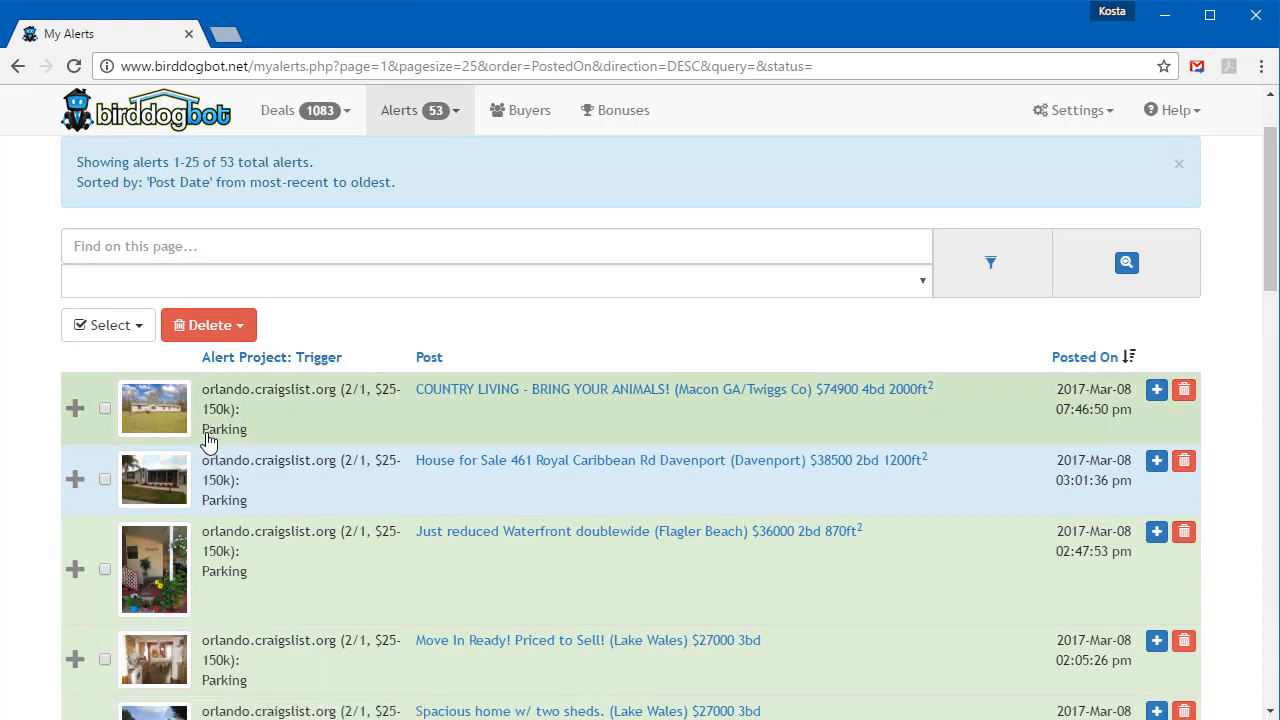
scroll(547, 497, "up", 1)
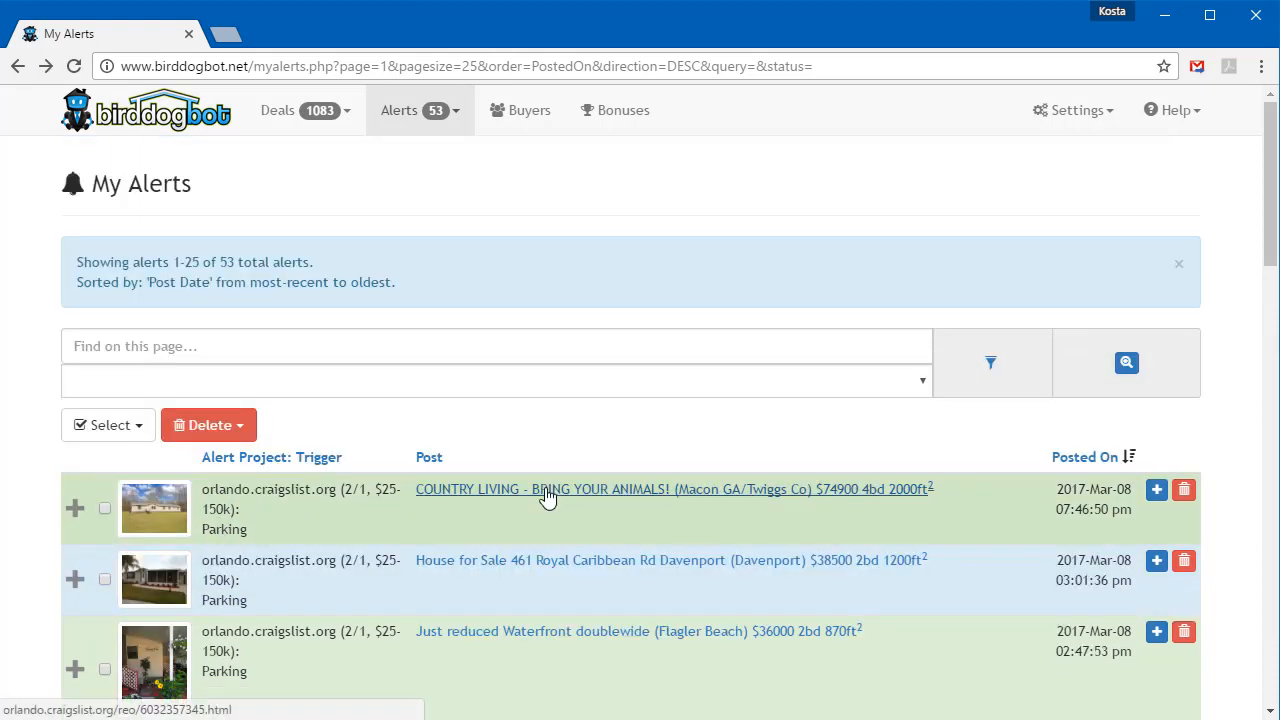
Open the "COUNTRY LIVING - BRING YOUR ANIMALS!" post and highlight the word "parking" in its off-street parking attribute.
left_click(547, 489)
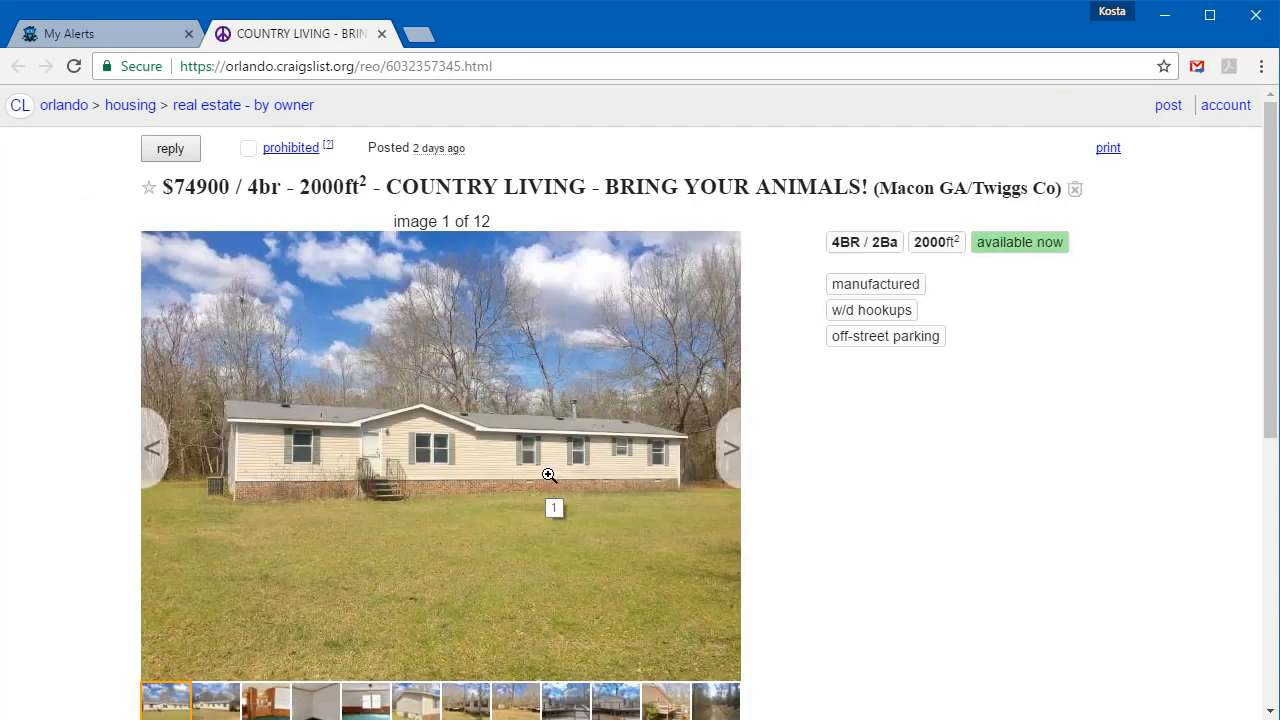
scroll(549, 475, "down", 1)
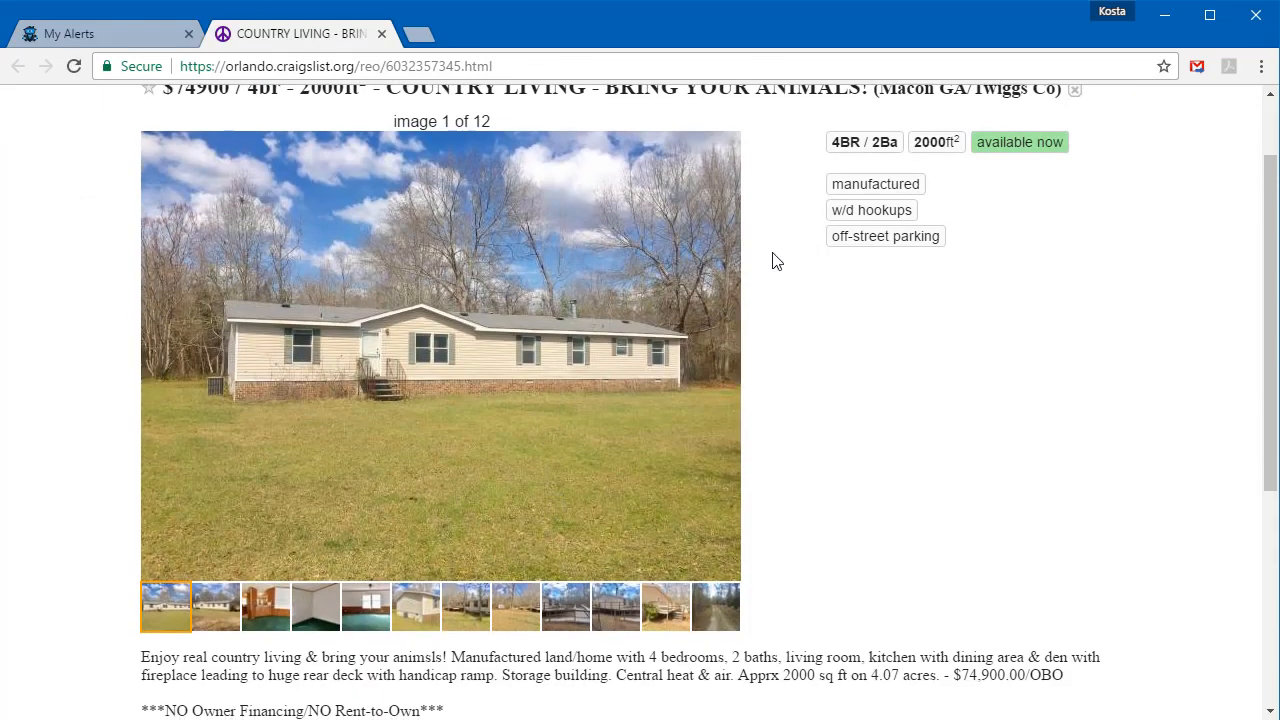
left_click_drag(893, 236, 943, 236)
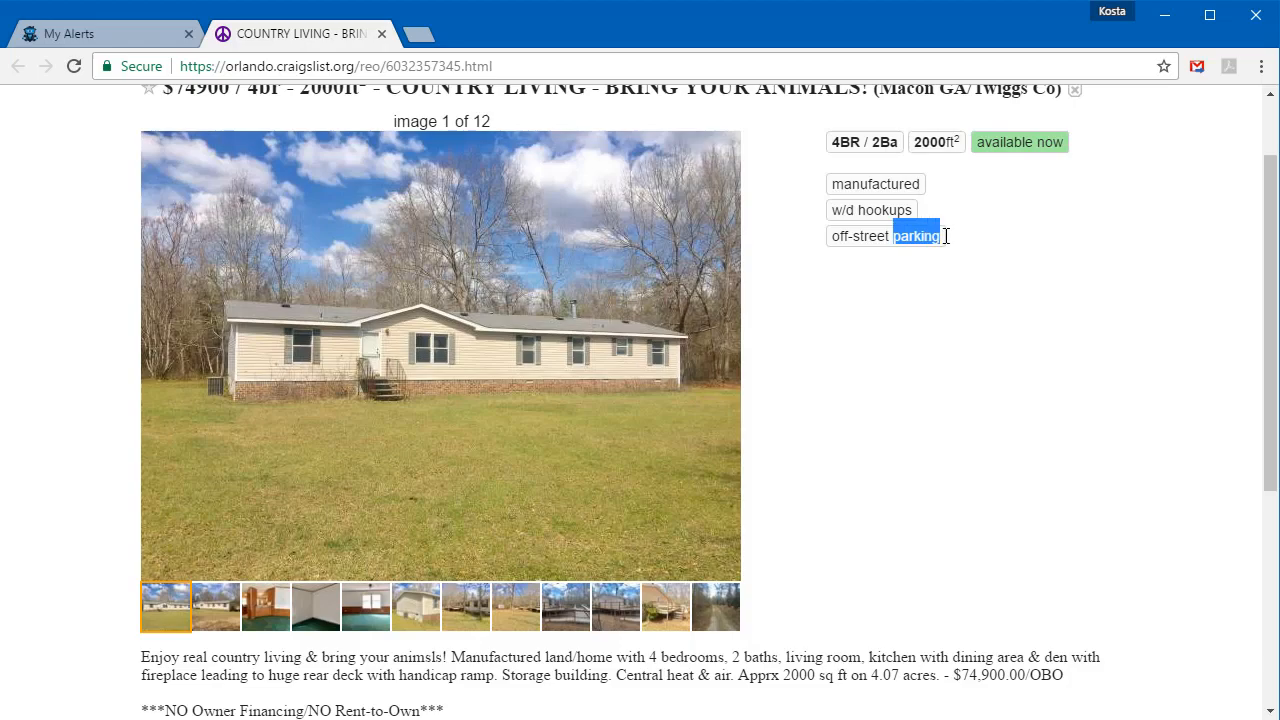
left_click(943, 243)
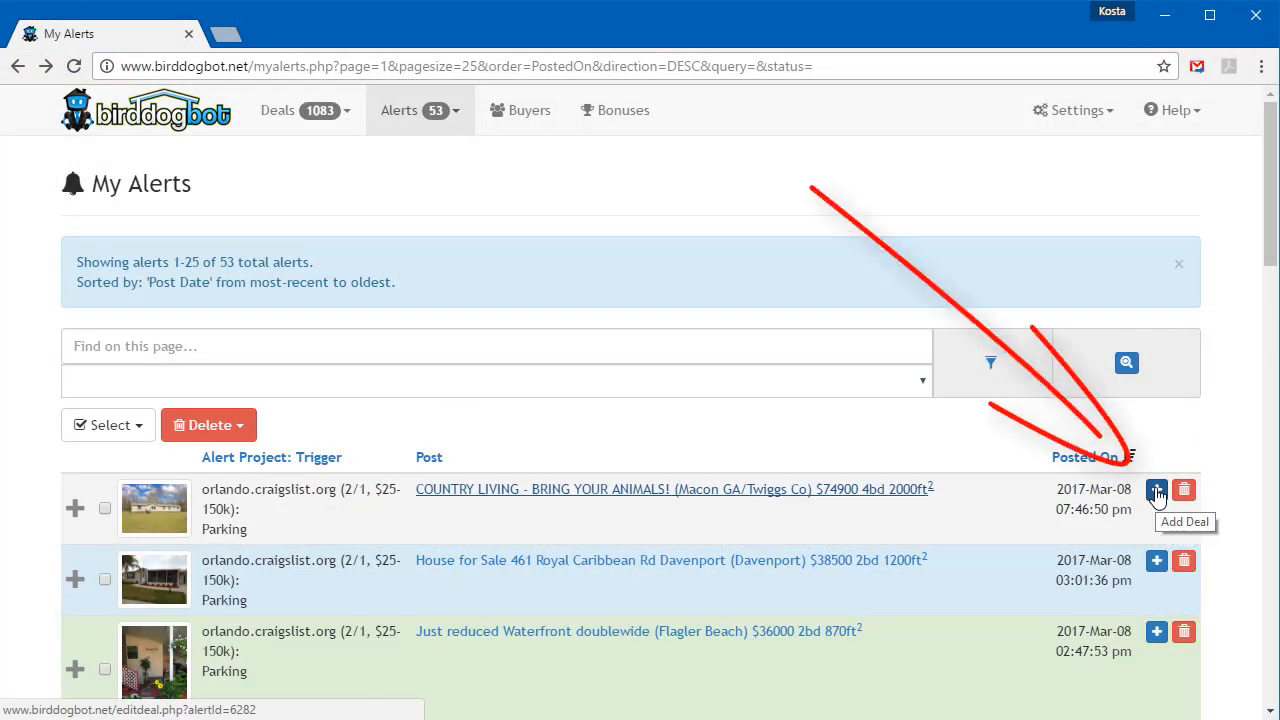
Start adding a deal from the "COUNTRY LIVING" alert and go through the street address and city fields of its property details.
left_click(1157, 491)
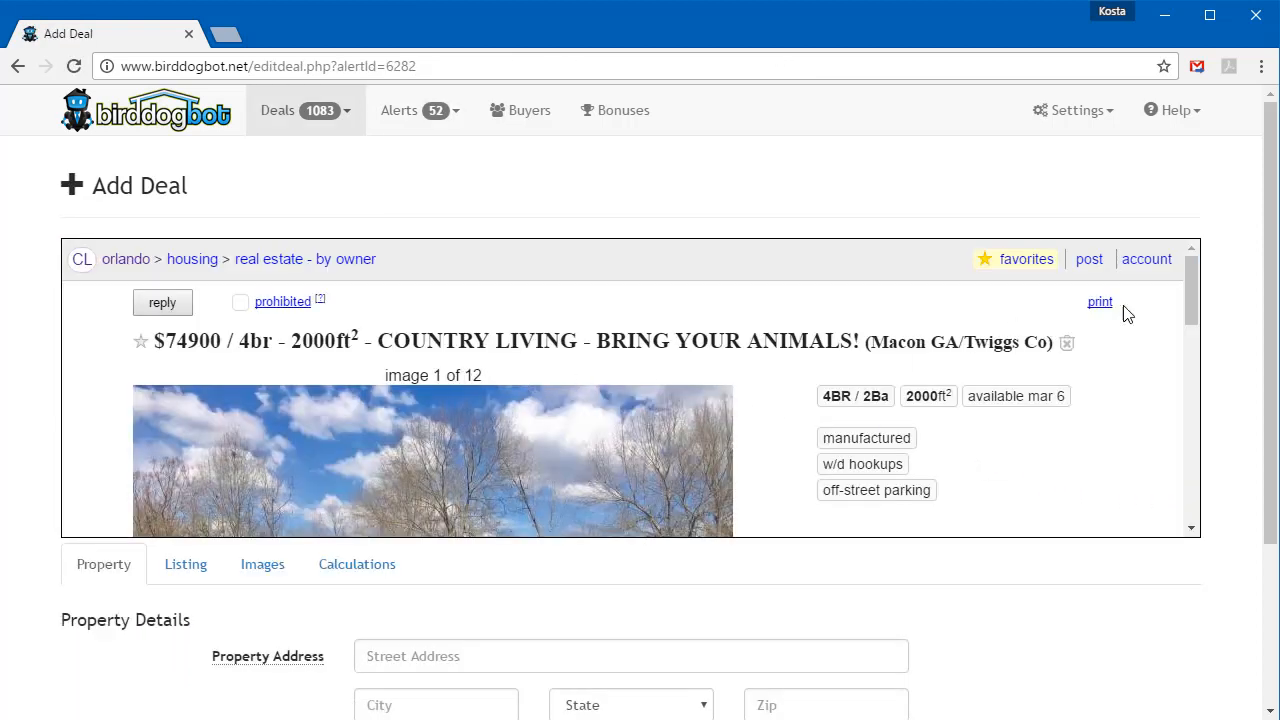
scroll(1150, 300, "down", 10)
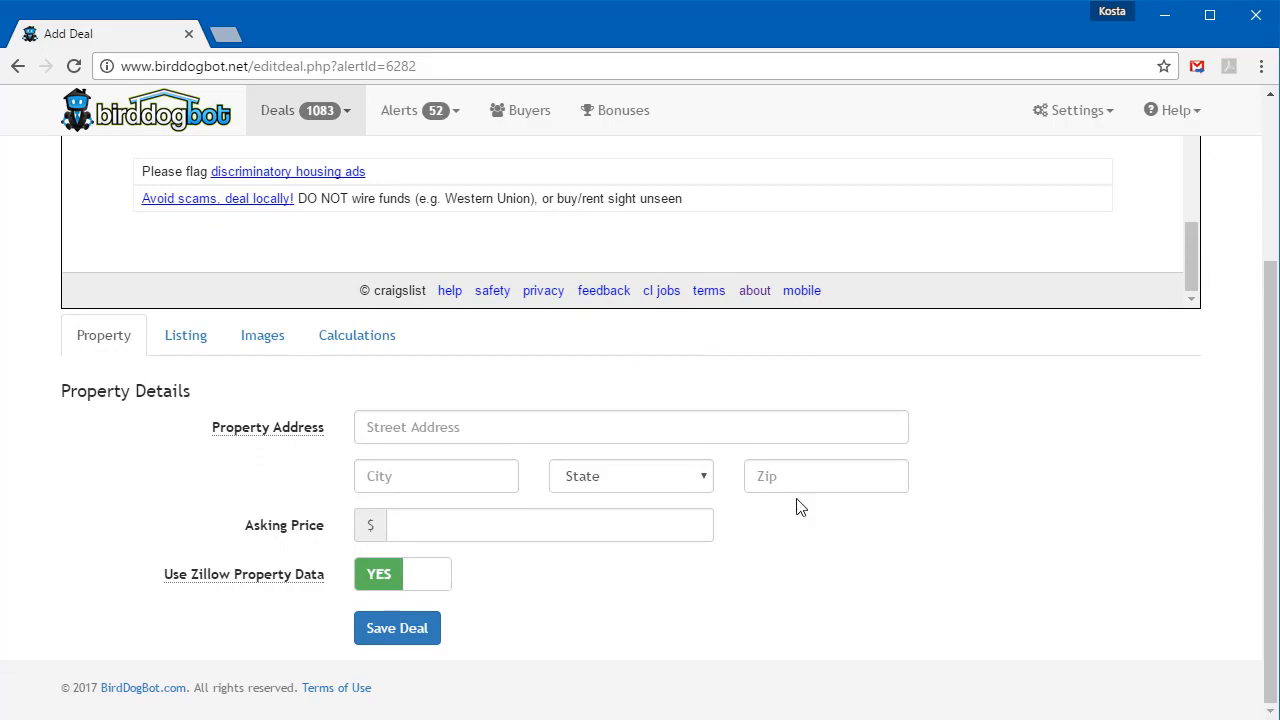
left_click(458, 431)
left_click(422, 478)
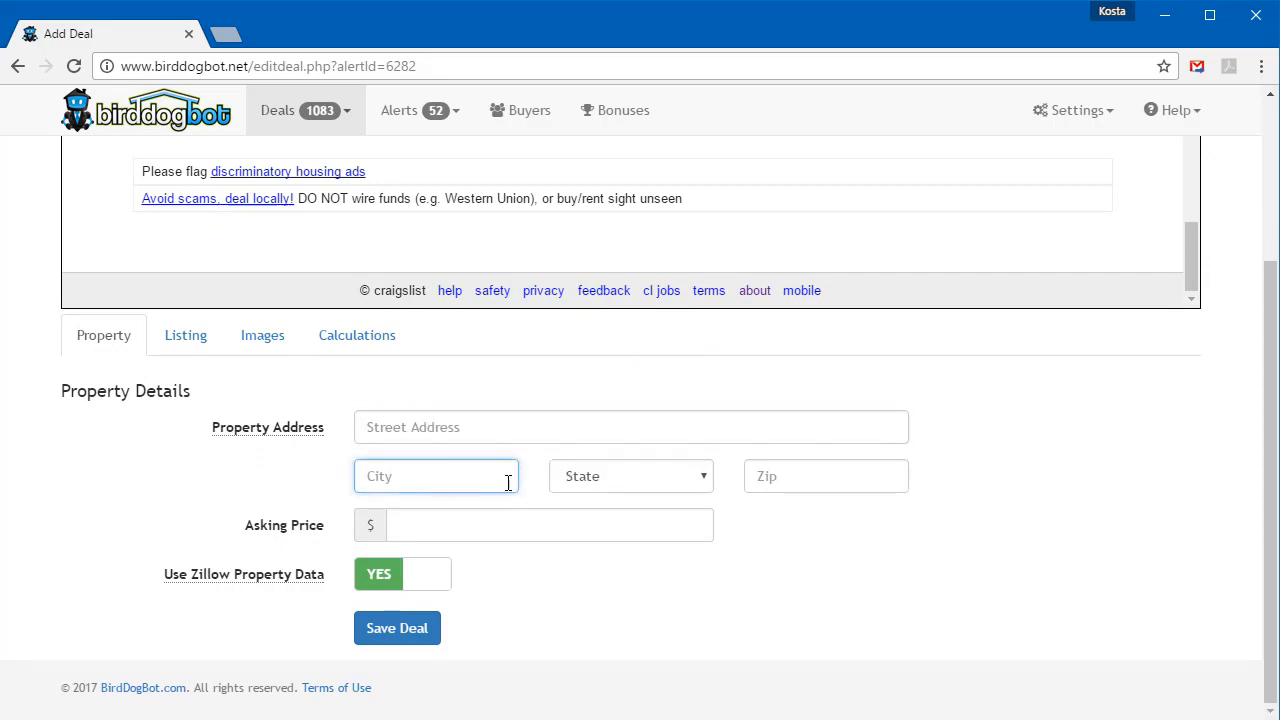